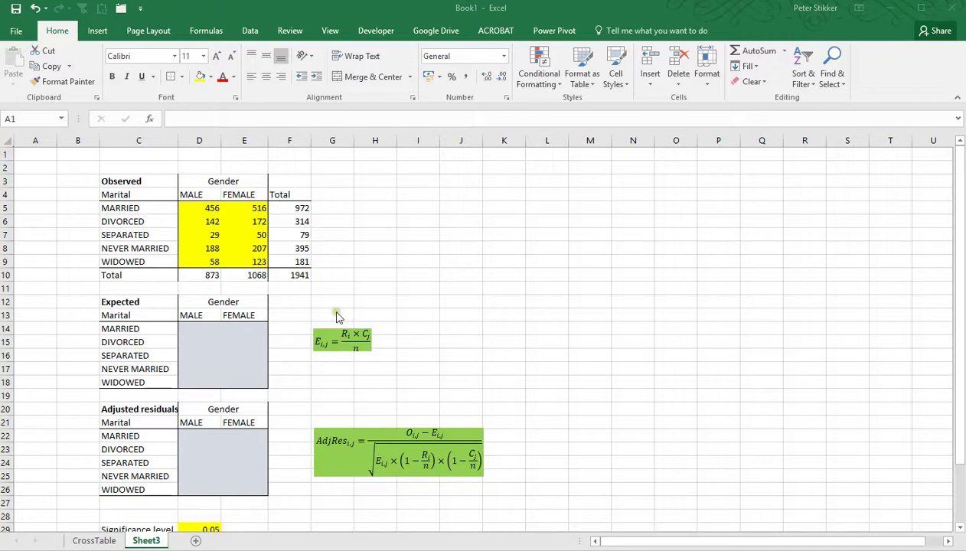
Step: Review the Observed counts table and locate the empty Expected table
click(414, 389)
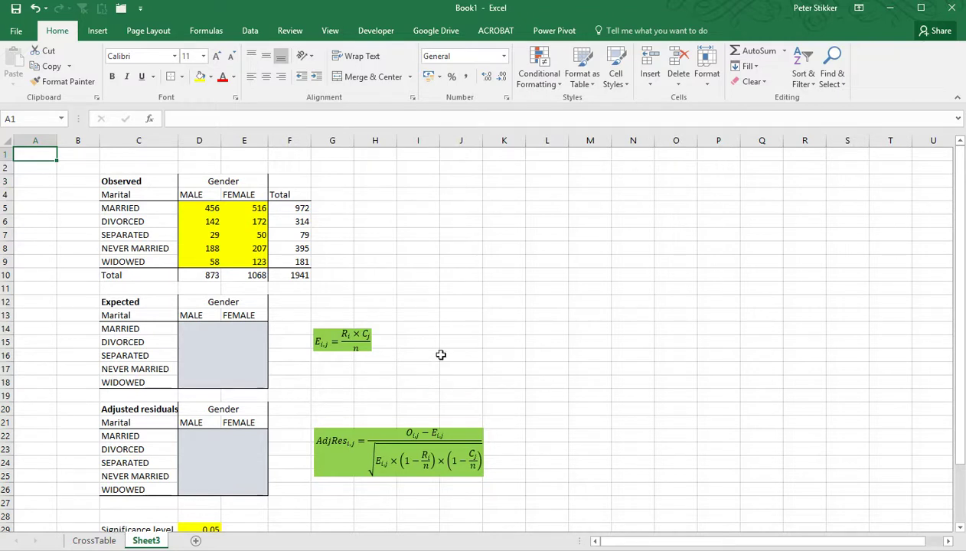
click(132, 196)
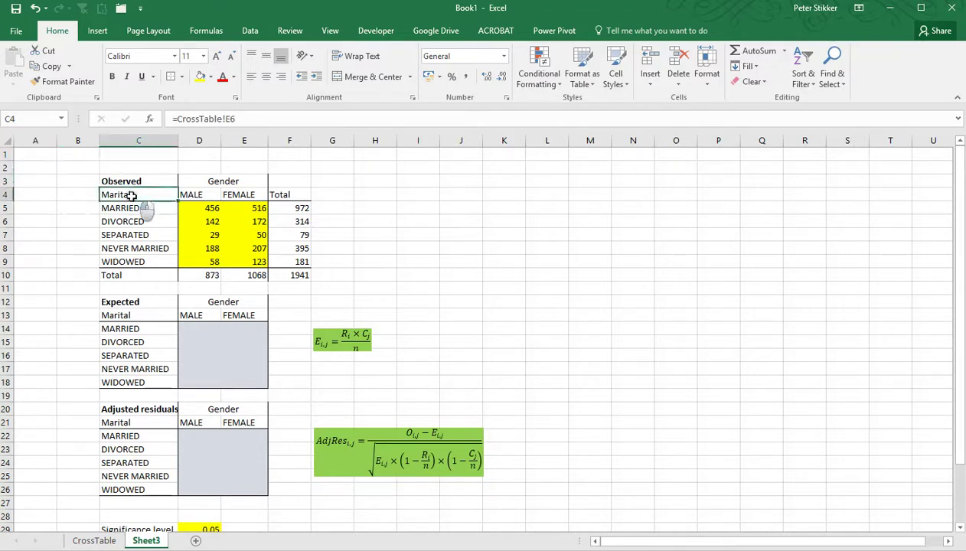
drag(132, 196, 222, 261)
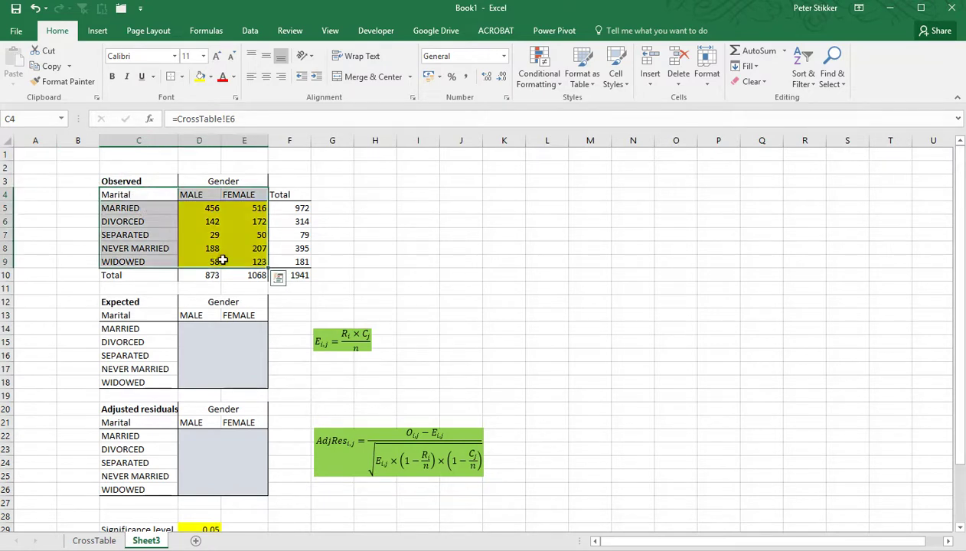
click(134, 181)
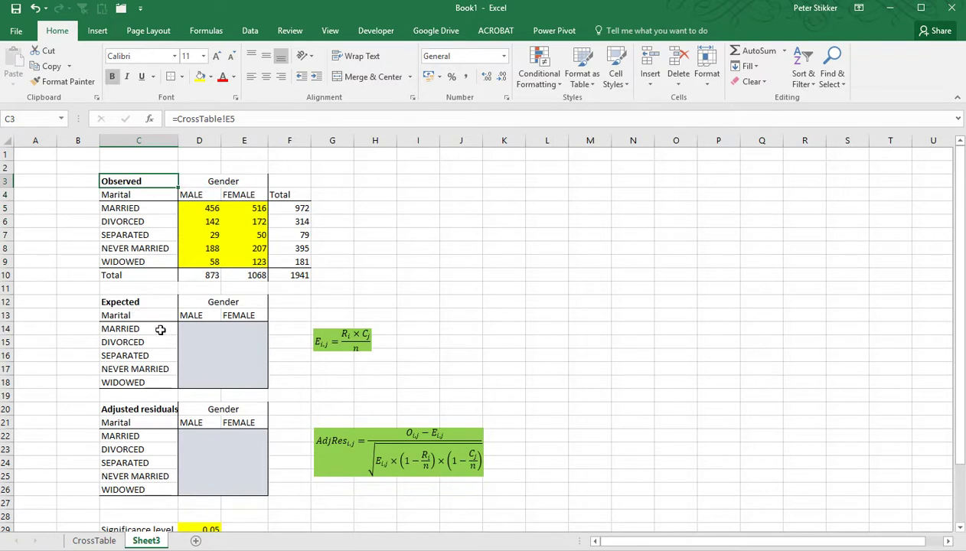
click(141, 303)
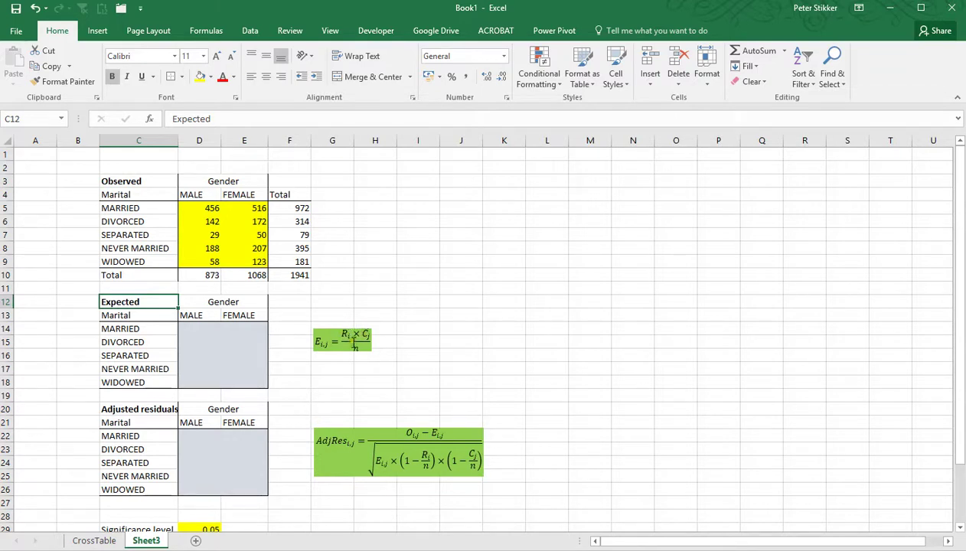
Step: Enter the married-male expected count in D14 as =$F5*D$10/$F$10
click(204, 327)
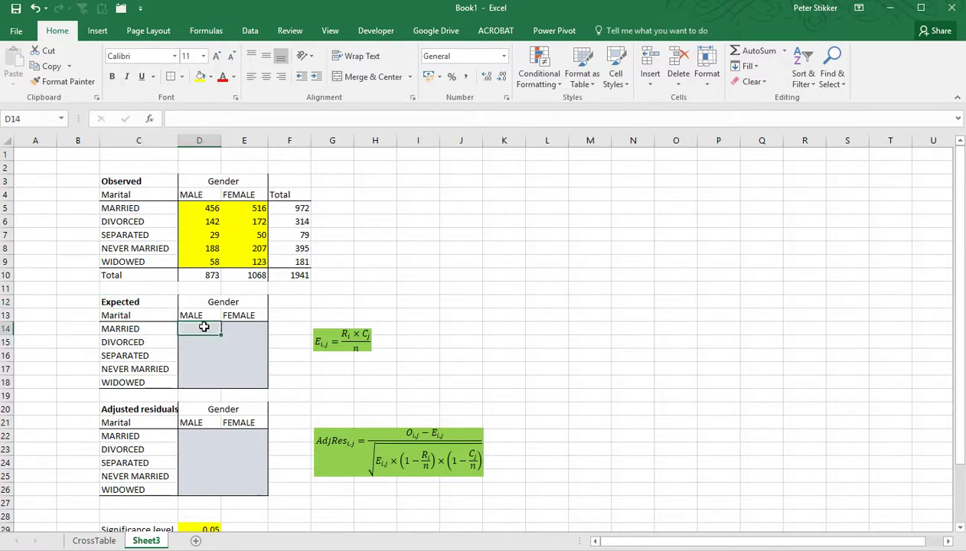
text(=)
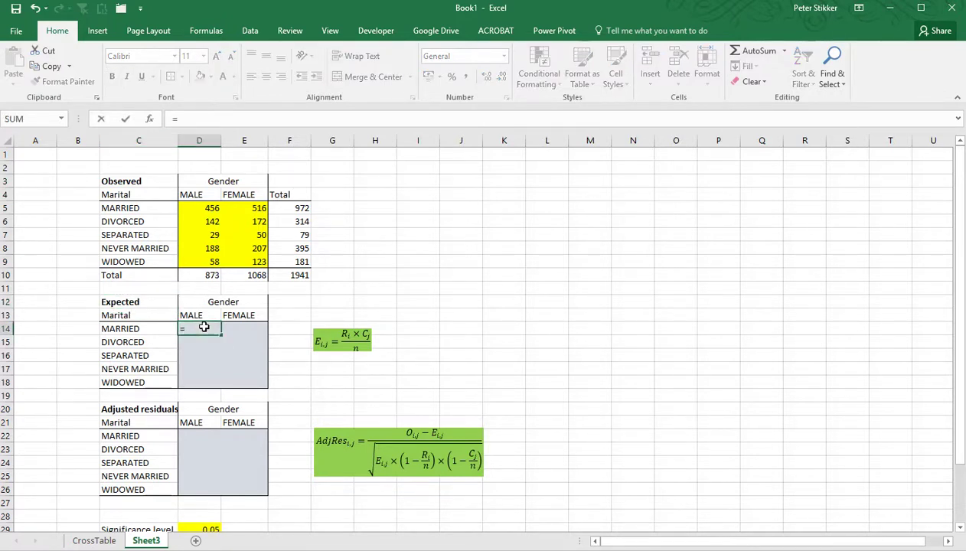
click(291, 209)
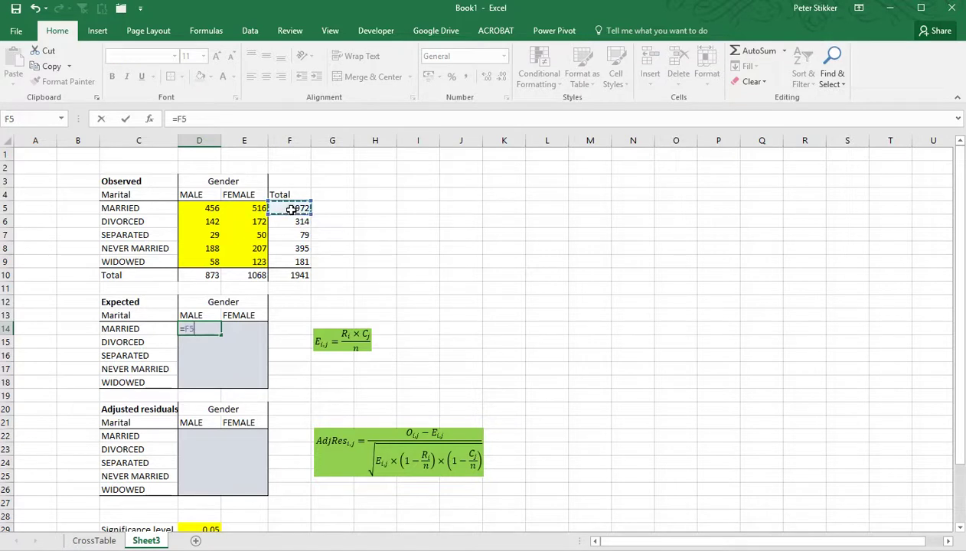
key(F4)
key(F4)
key(F4)
text(*)
click(205, 274)
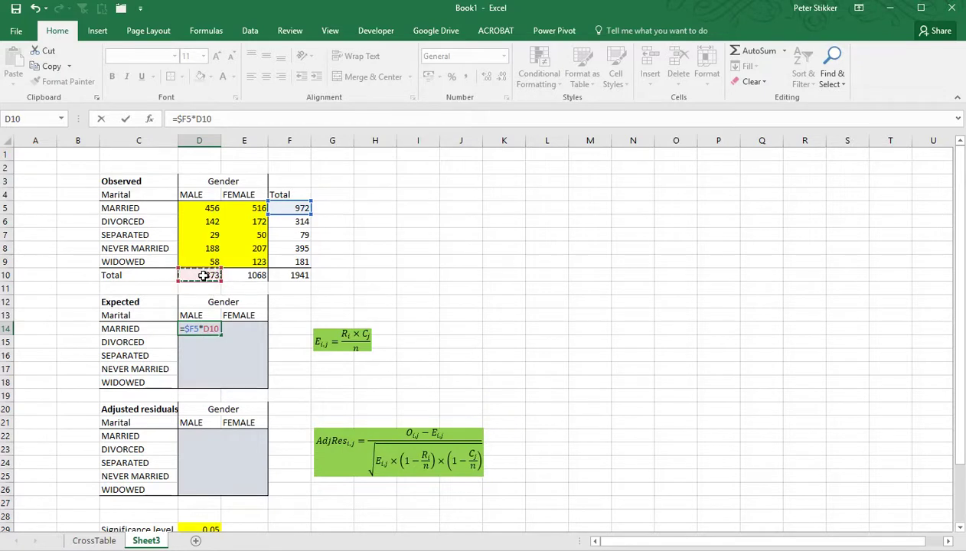
key(F4)
key(F4)
text(/)
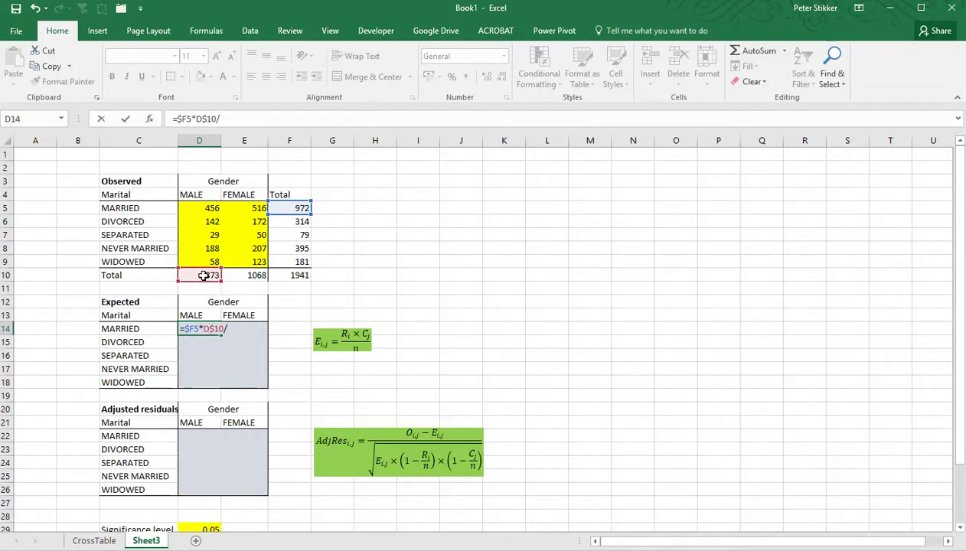
click(291, 275)
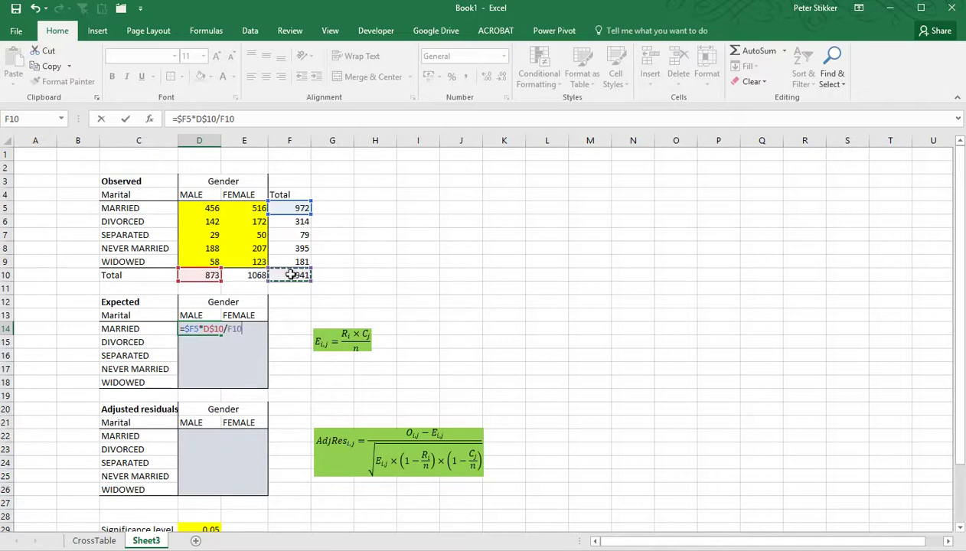
key(F4)
key(ctrl+Return)
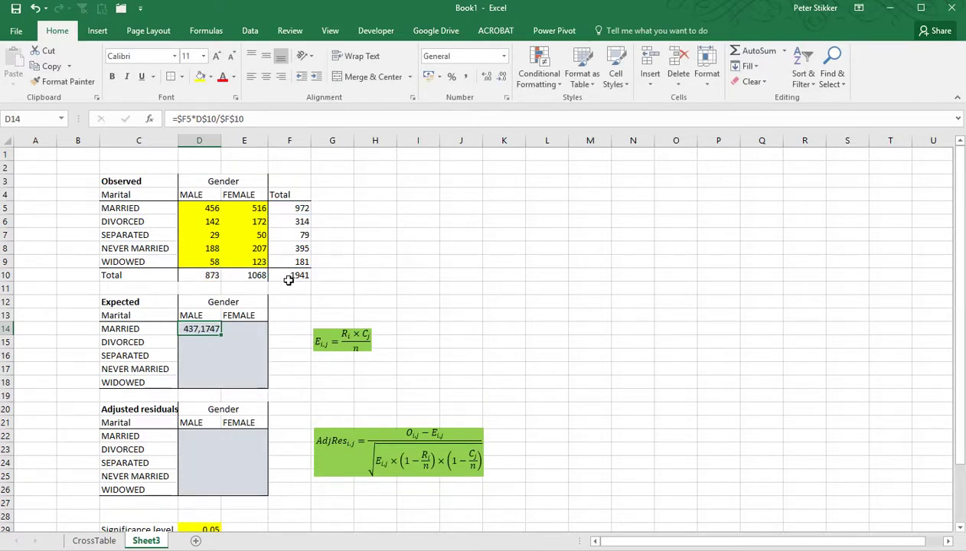
Step: Paste the expected-count formula as formulas only across D14:E18 and verify cell E16
key(ctrl+c)
drag(215, 329, 238, 381)
key(ctrl+v)
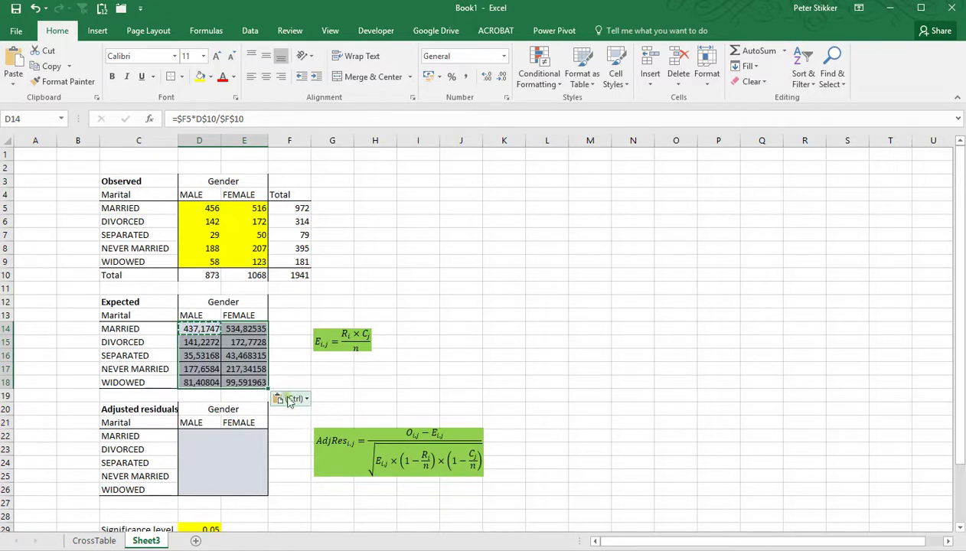
click(292, 403)
click(303, 434)
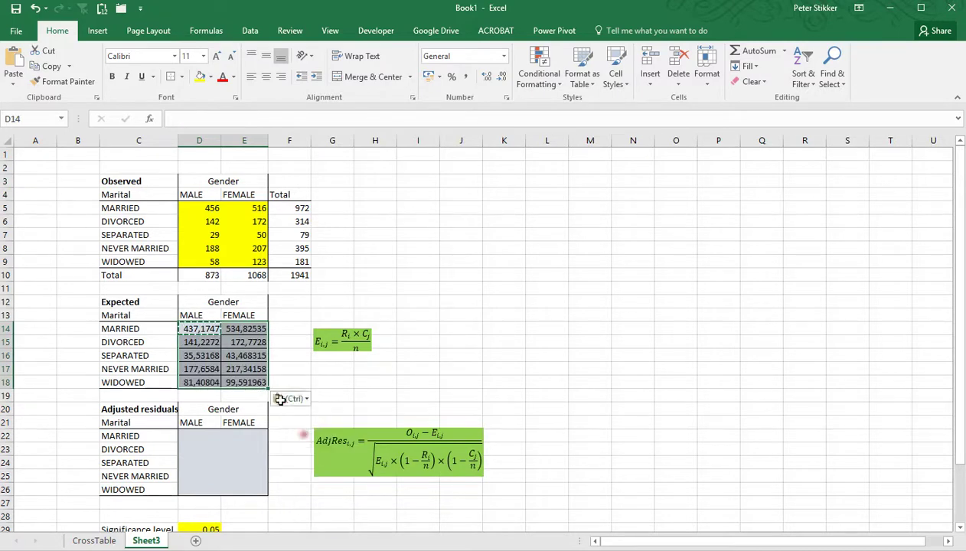
double_click(238, 356)
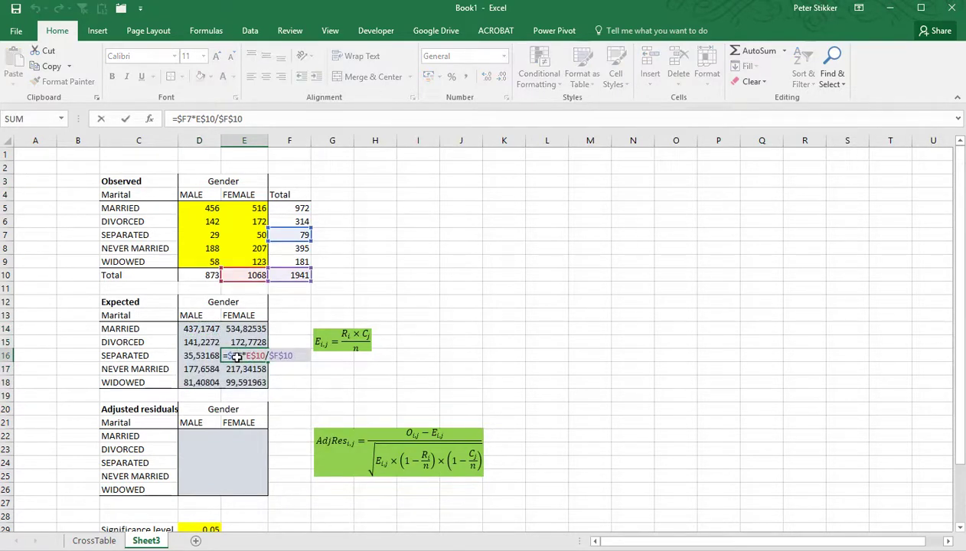
key(Escape)
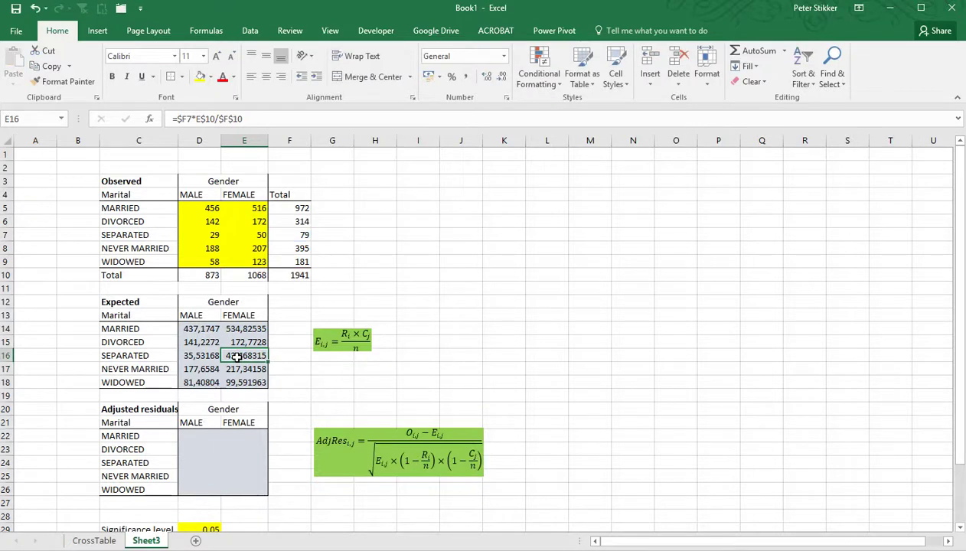
Step: Start the D22 residual as (D5-D14)/SQRT(D14*(1-$F5/$F$10…
click(199, 435)
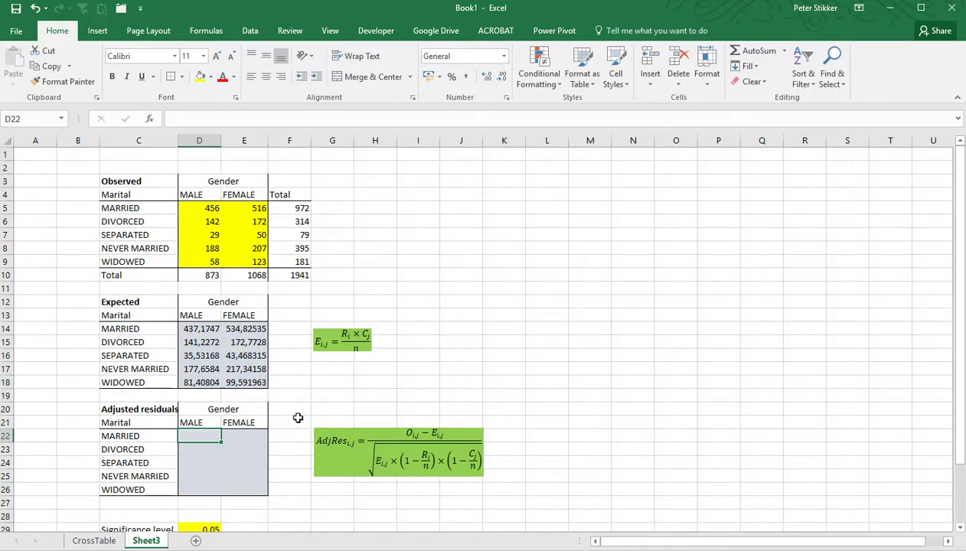
text(=()
click(197, 209)
text(-)
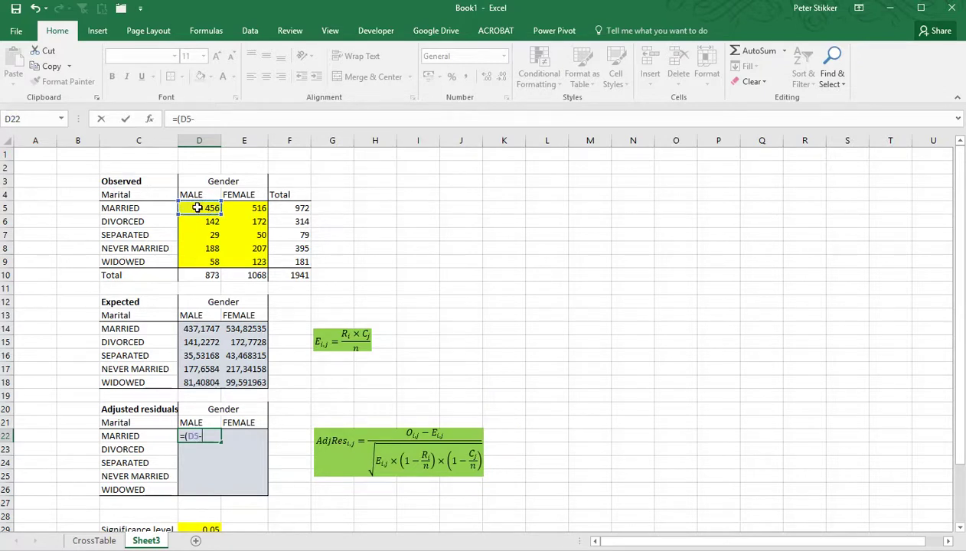
click(197, 330)
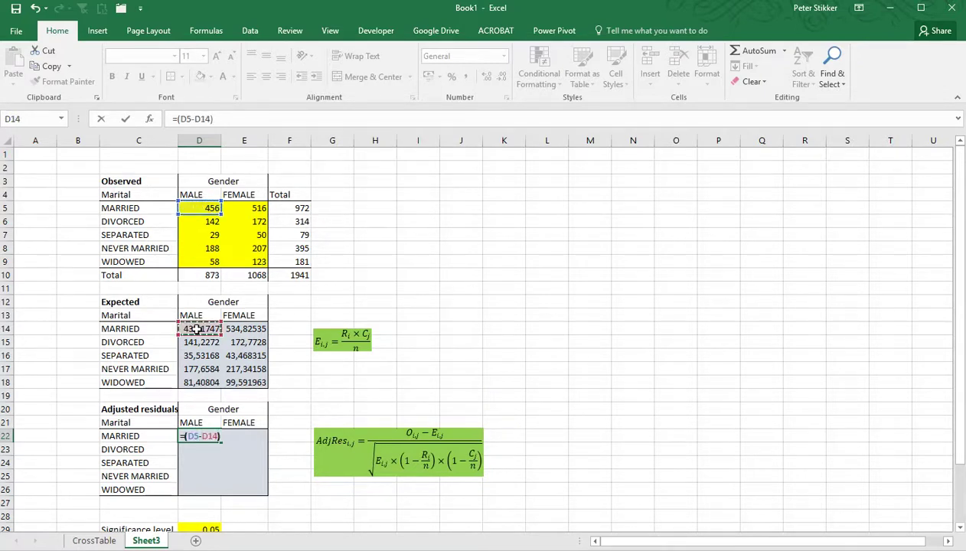
text()/sqrt()
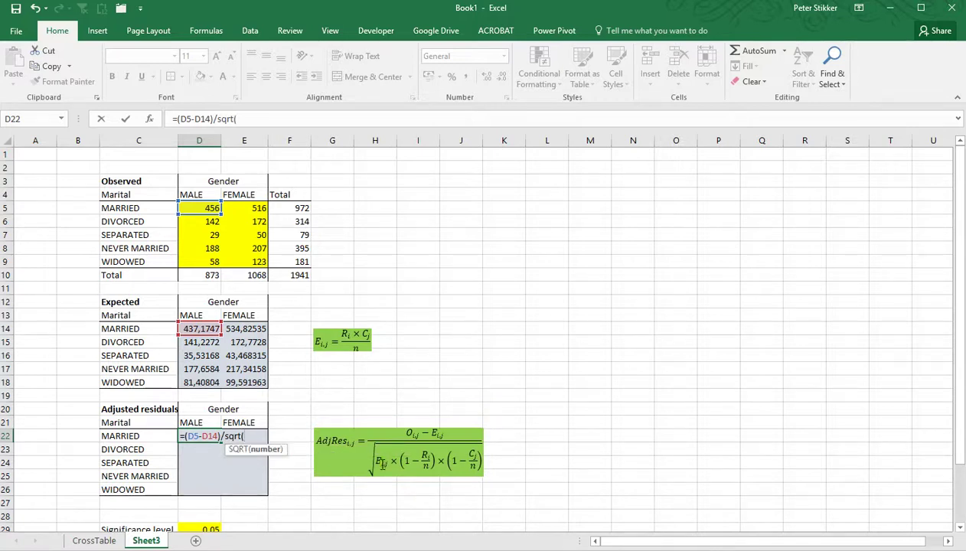
click(193, 327)
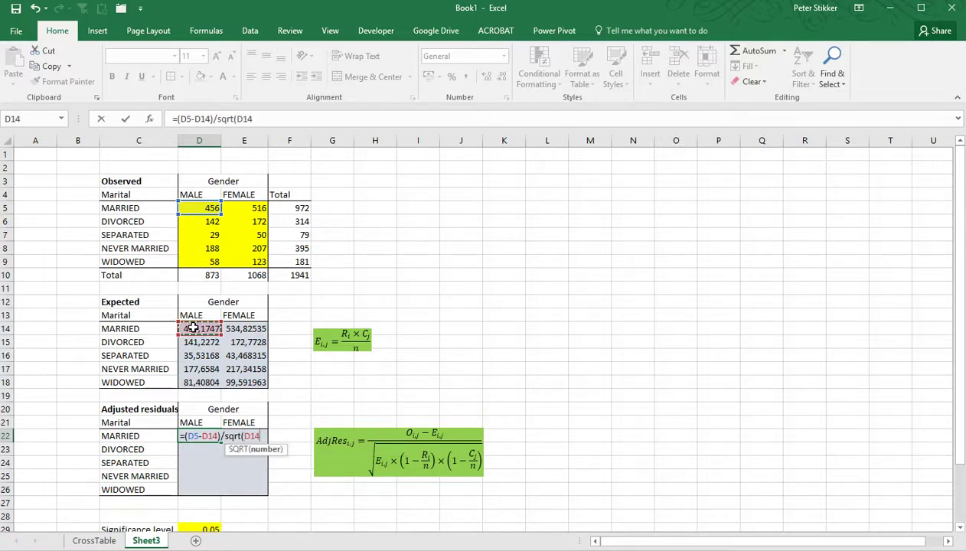
text(*(1-)
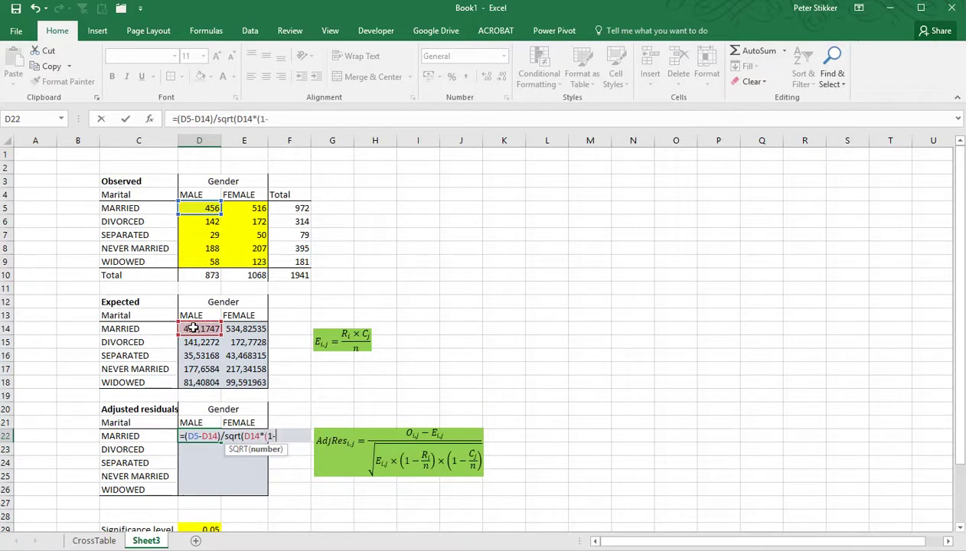
click(295, 208)
key(F4)
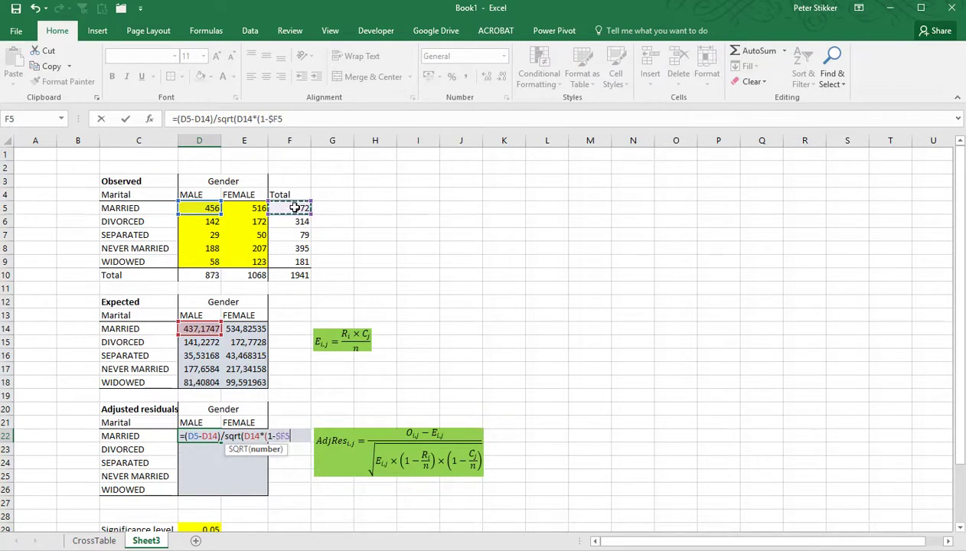
text(/)
click(292, 275)
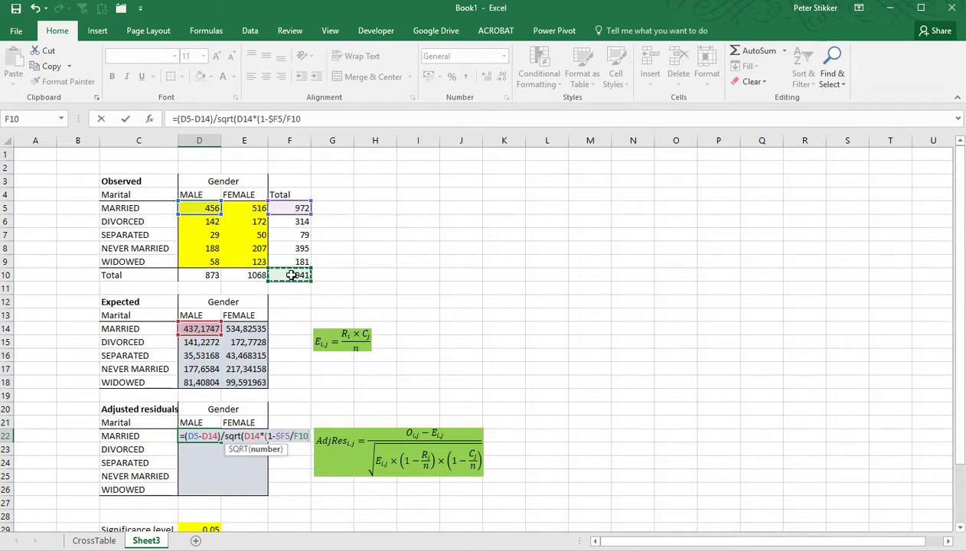
key(F4)
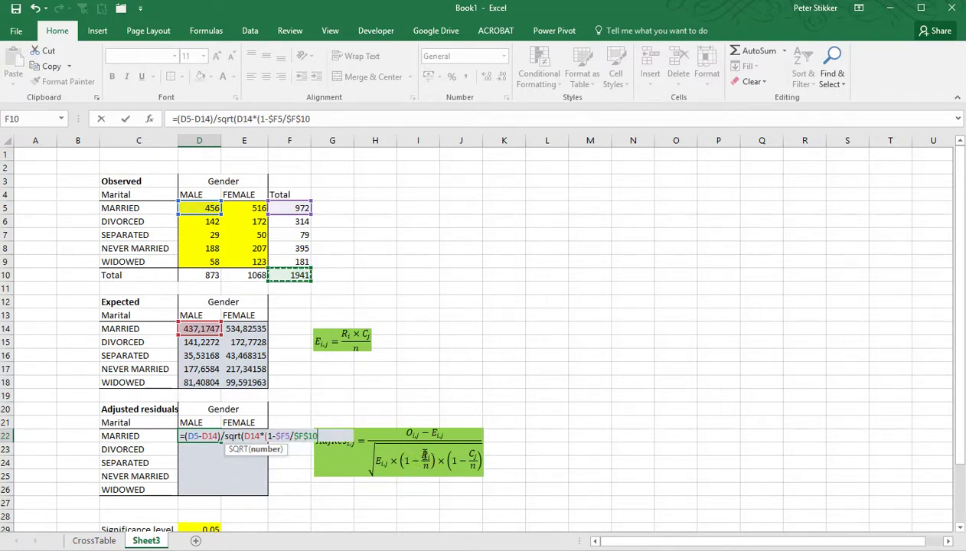
Step: Finish the residual formula with the (1-D$10/$F$10) column factor and enter it
text()*(1-)
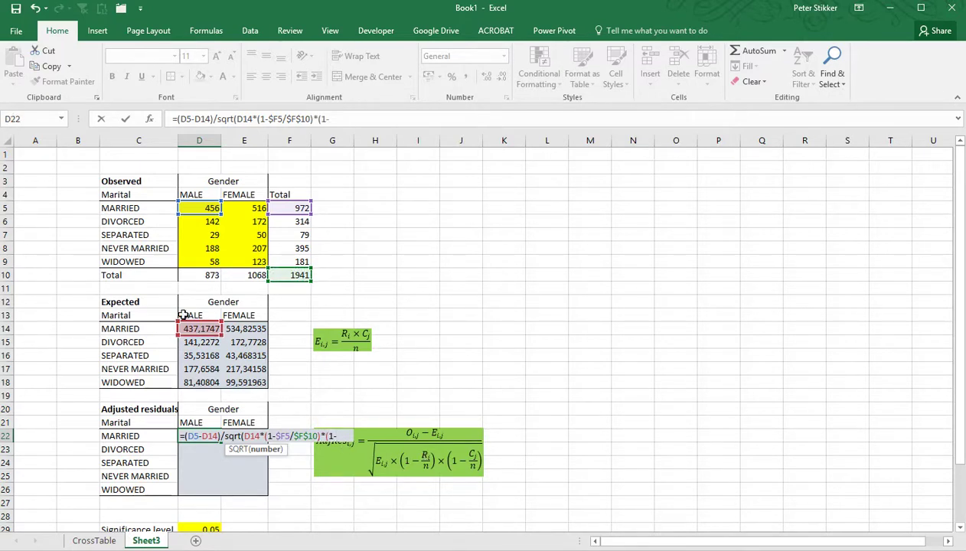
click(197, 277)
key(F4)
key(F4)
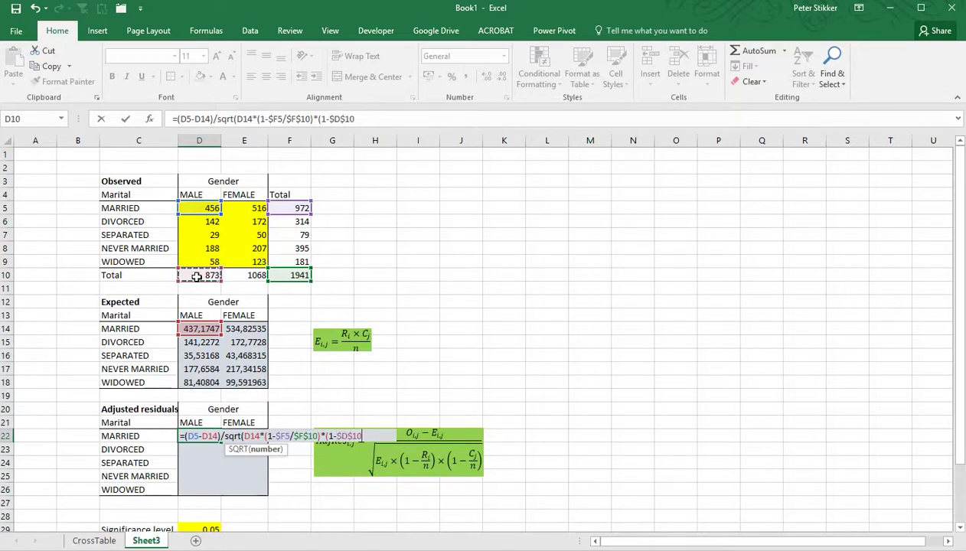
text(/)
click(285, 276)
key(F4)
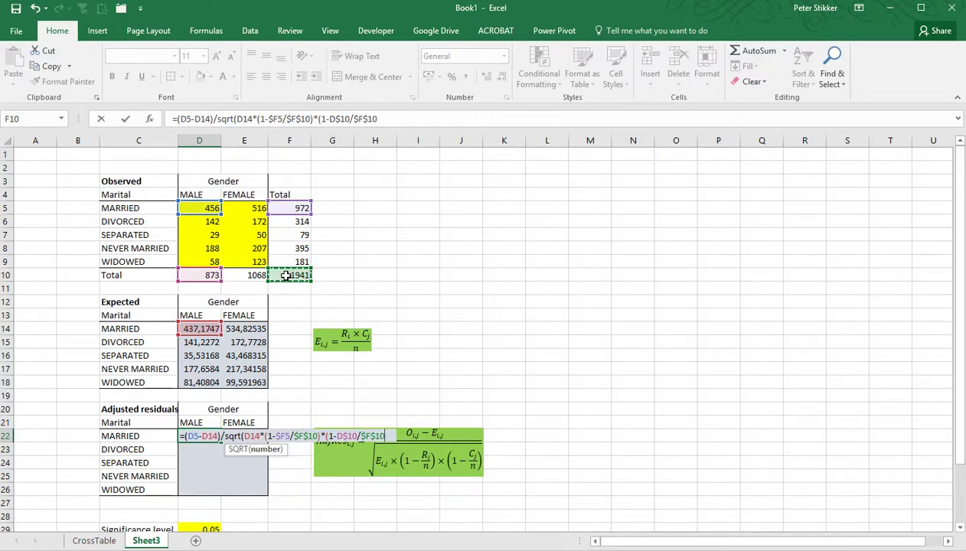
text())
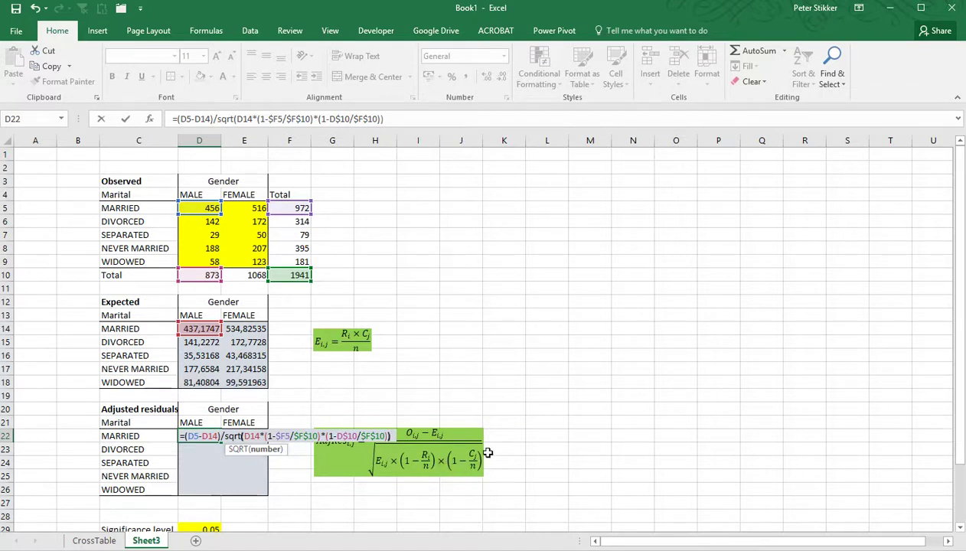
key(ctrl+Return)
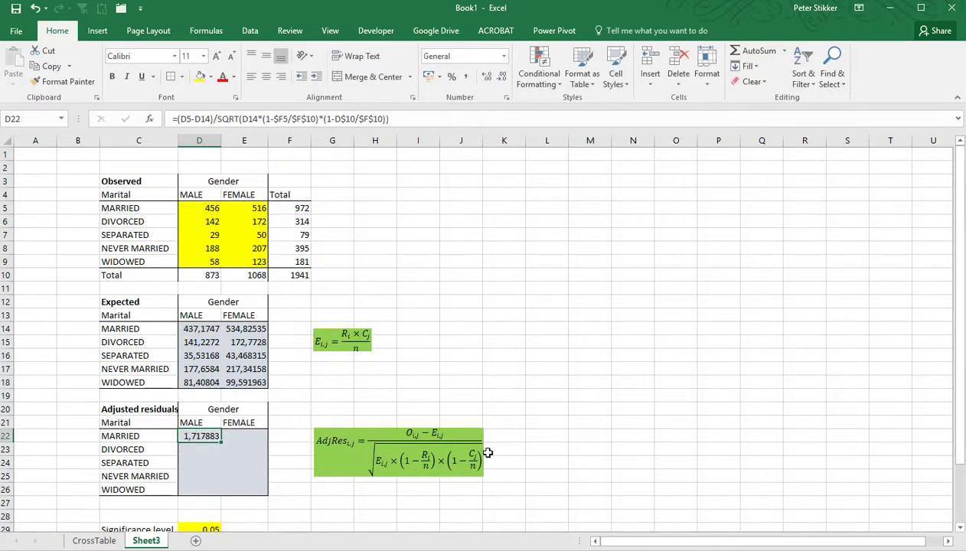
Step: Paste the residual formula as formulas only across D22:E26 and verify a copied cell
key(ctrl+c)
key(shift+Right)
key(shift+Down)
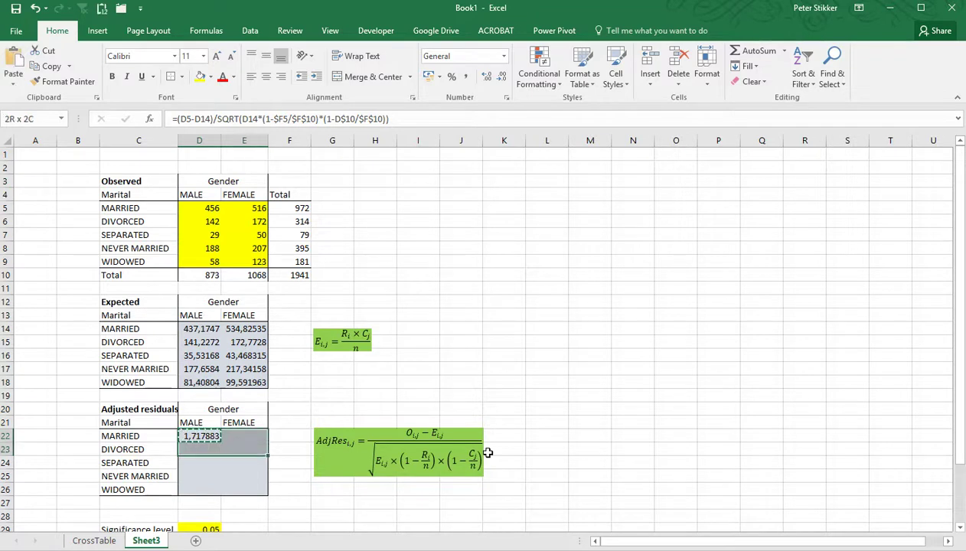
key(shift+Down)
key(shift+Down)
key(shift+Down)
key(ctrl+v)
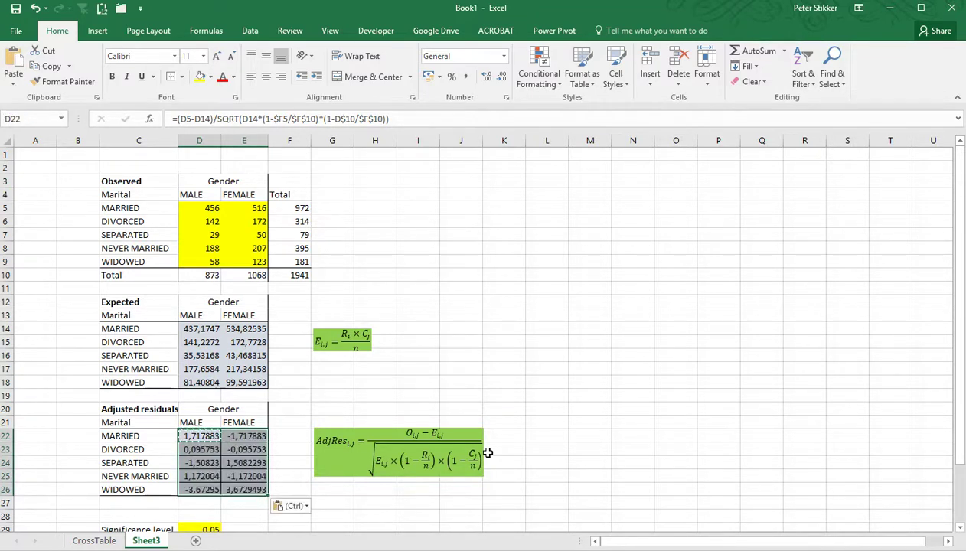
click(292, 505)
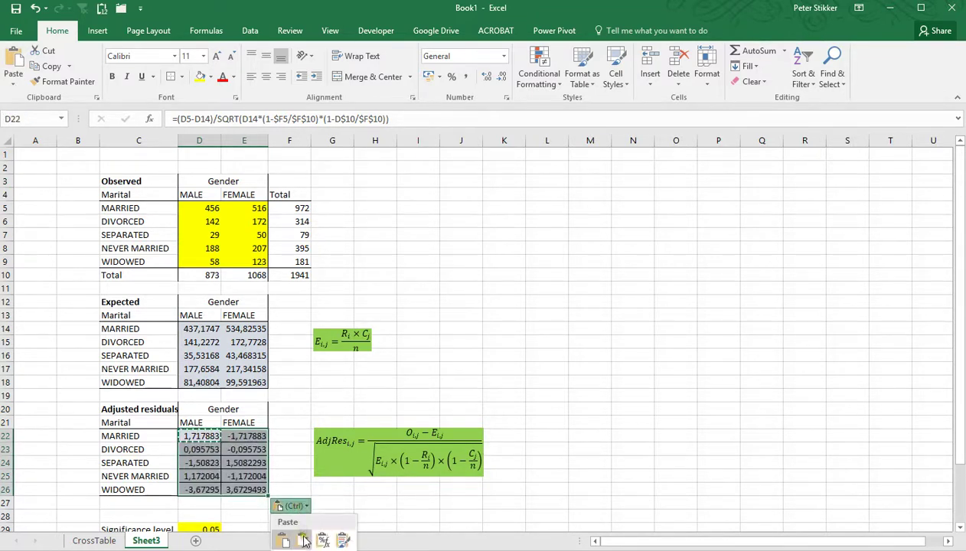
click(303, 540)
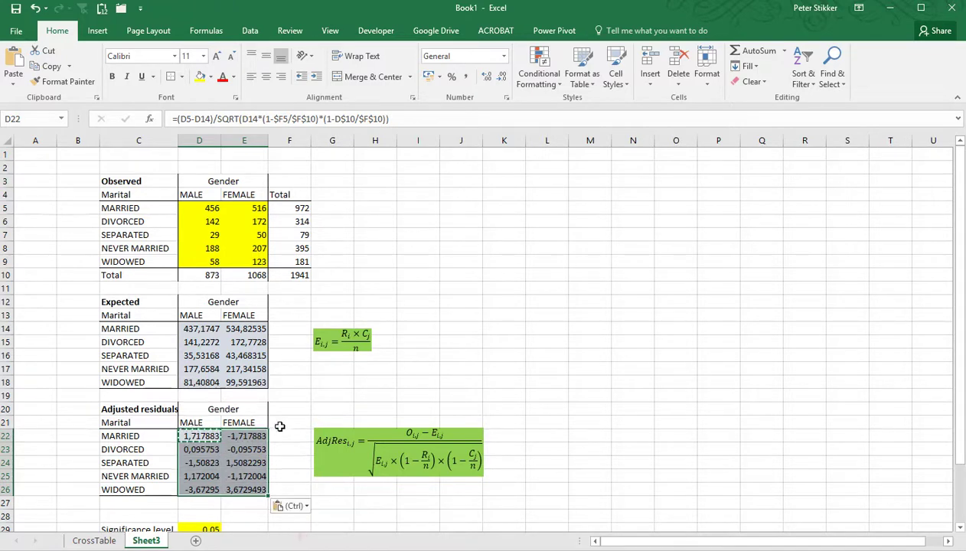
click(290, 420)
scroll(290, 419, down, 1)
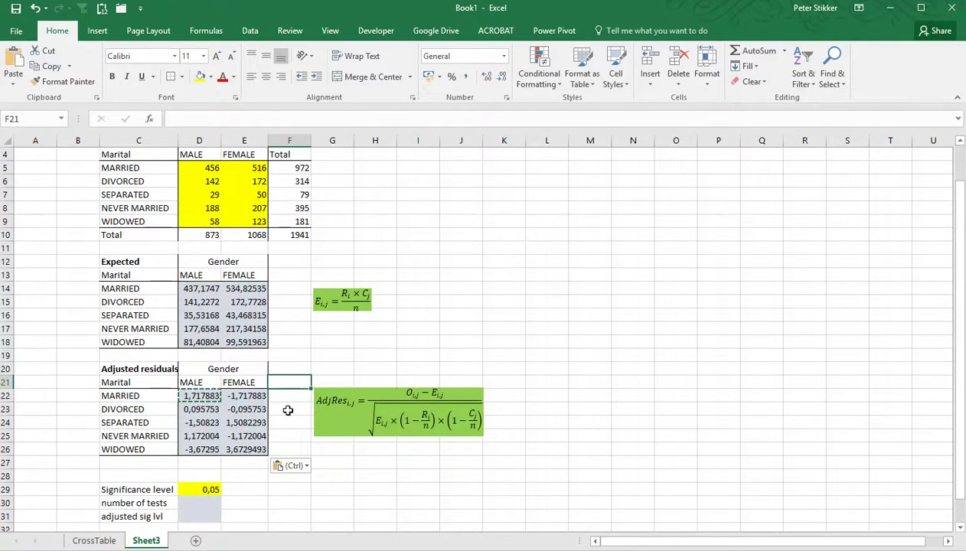
drag(206, 395, 250, 451)
click(242, 437)
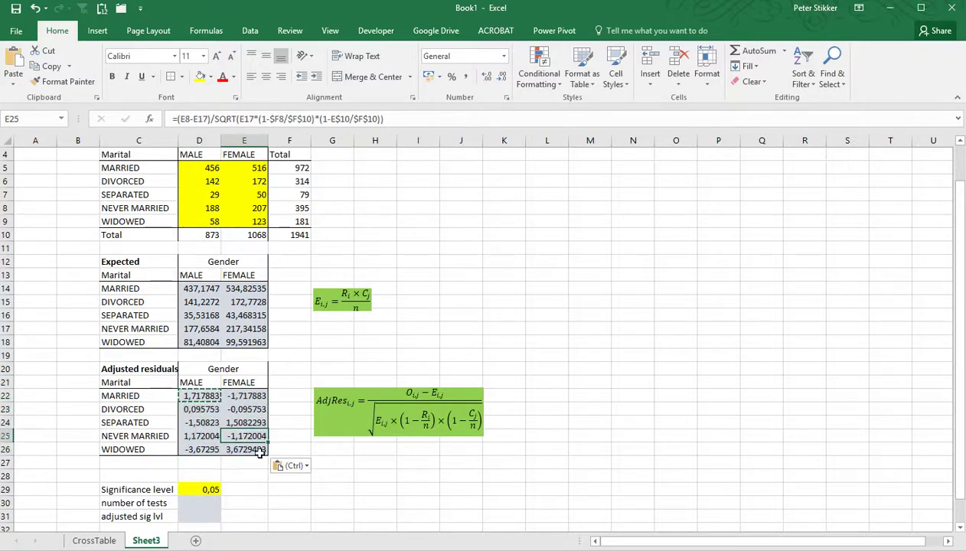
key(Escape)
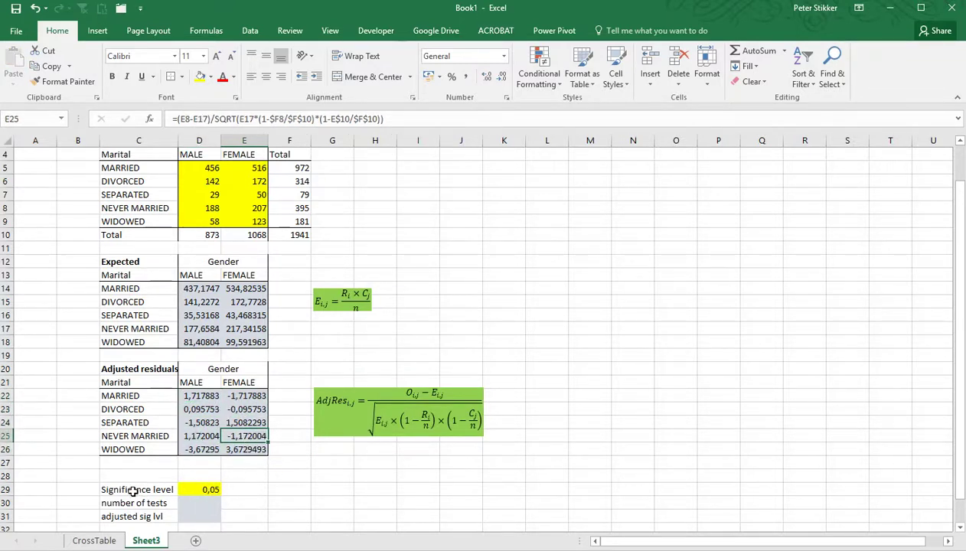
Step: Set the number of tests in D30 to 10
click(201, 488)
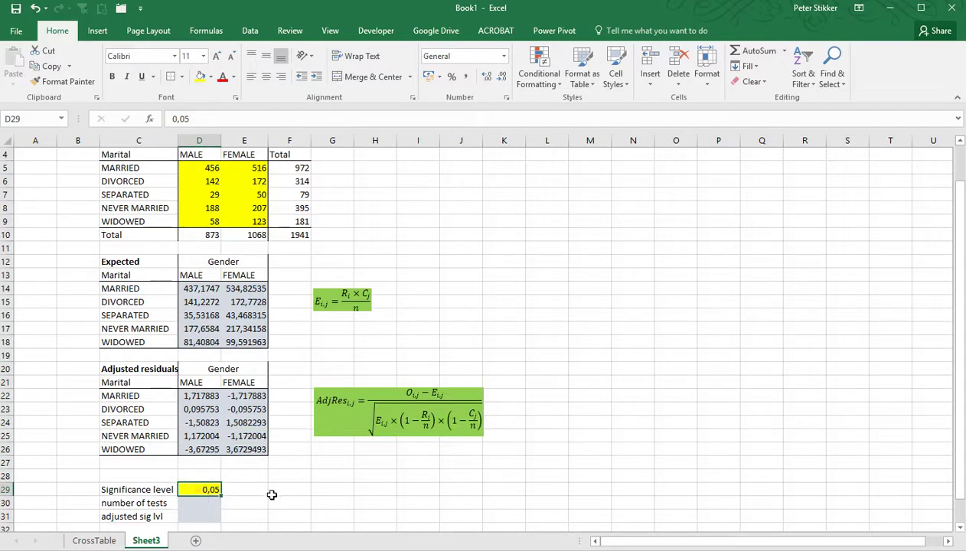
click(206, 503)
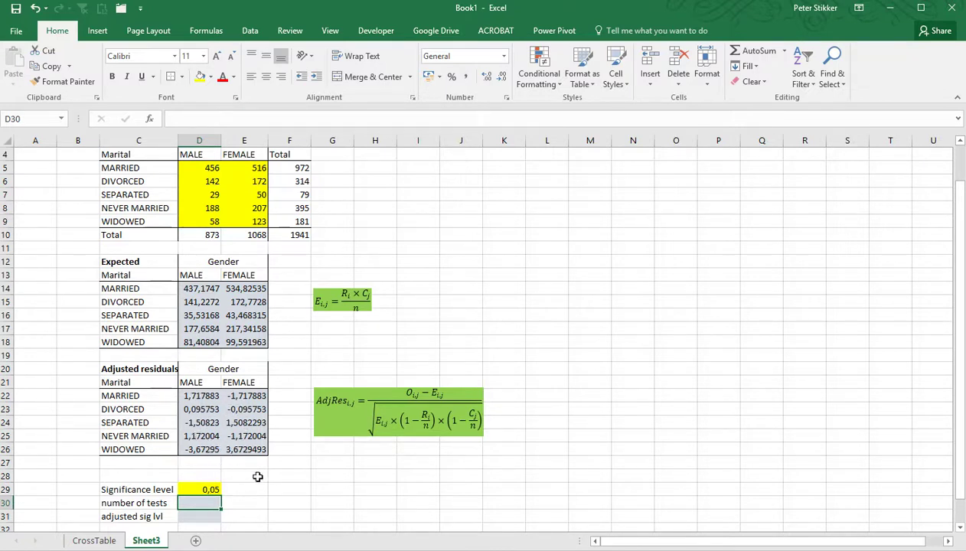
text(=)
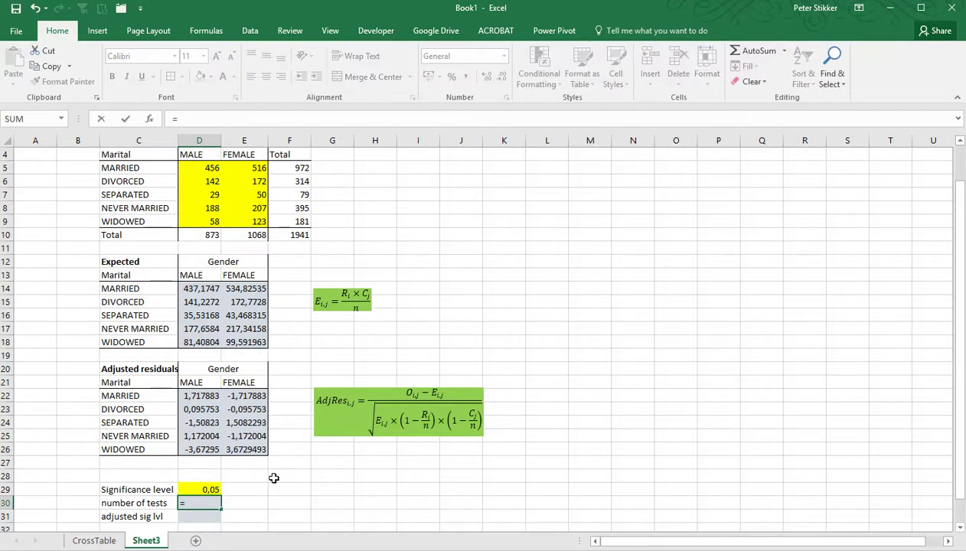
text(2*5)
key(Return)
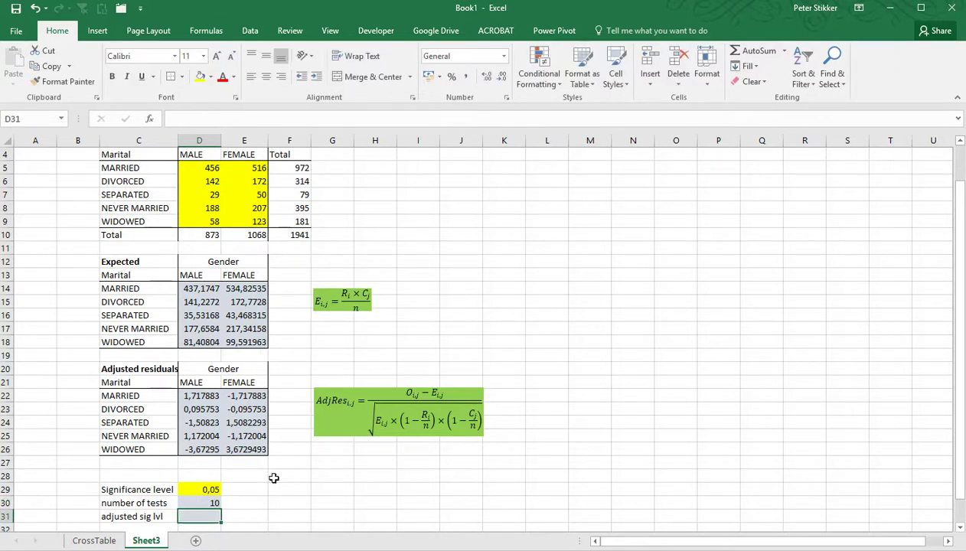
Step: Compute the adjusted significance level in D31 as =D29/D30, giving 0,005
text(=)
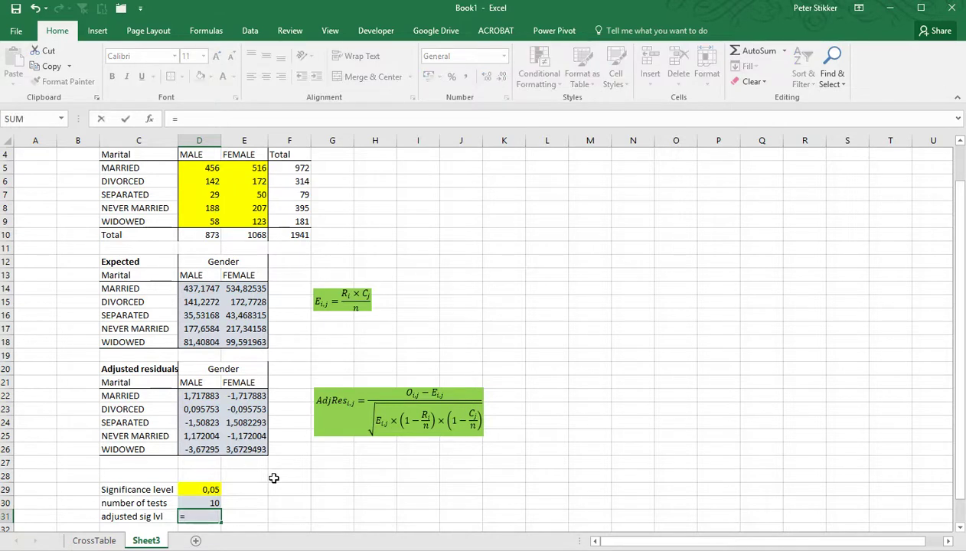
key(Up)
key(Up)
text(/)
key(Up)
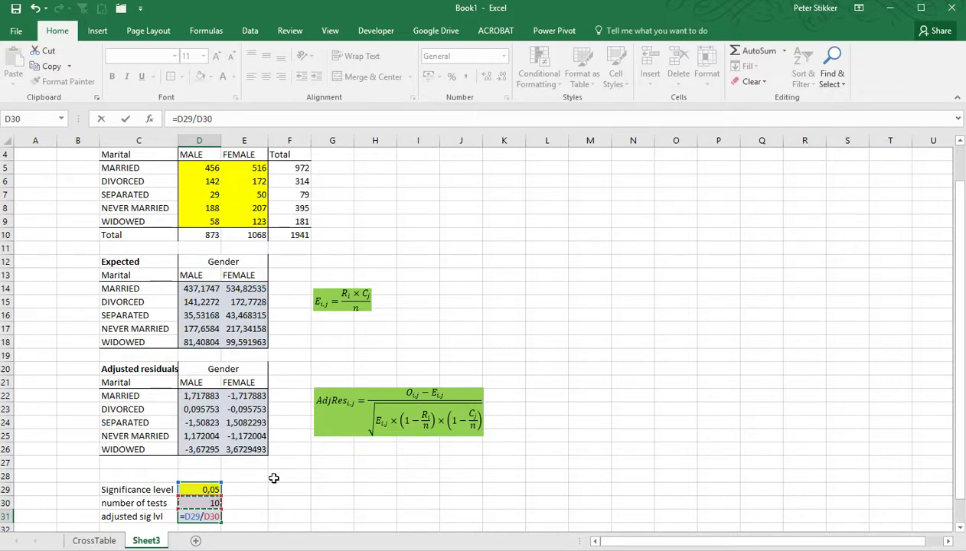
key(Return)
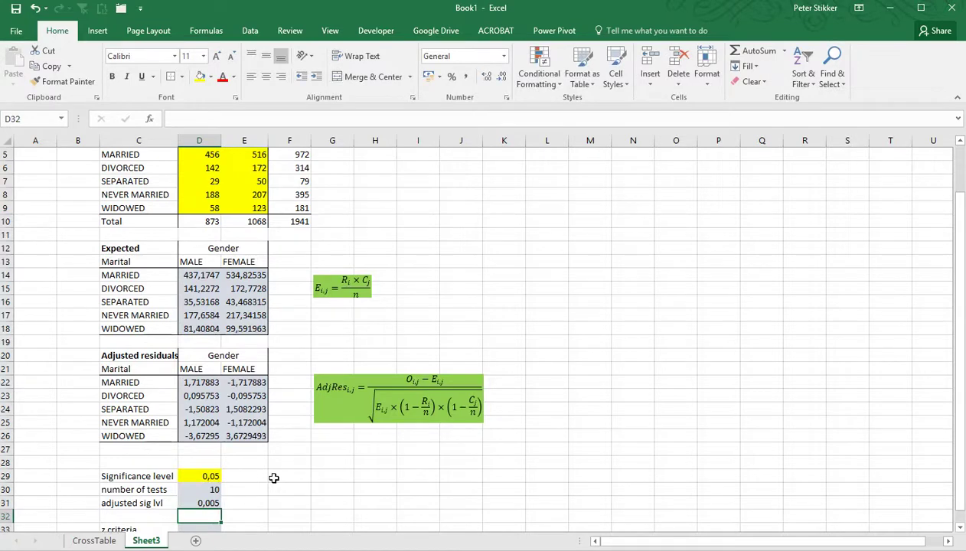
key(Up)
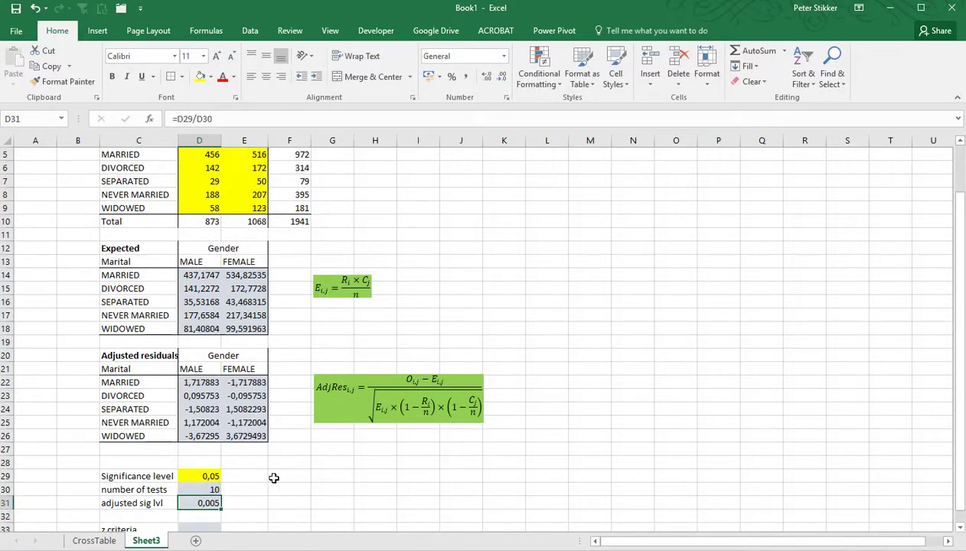
Step: Enter =NORMSINV(D31/2) in D33, giving a z criteria of -2,80703
scroll(272, 466, down, 1)
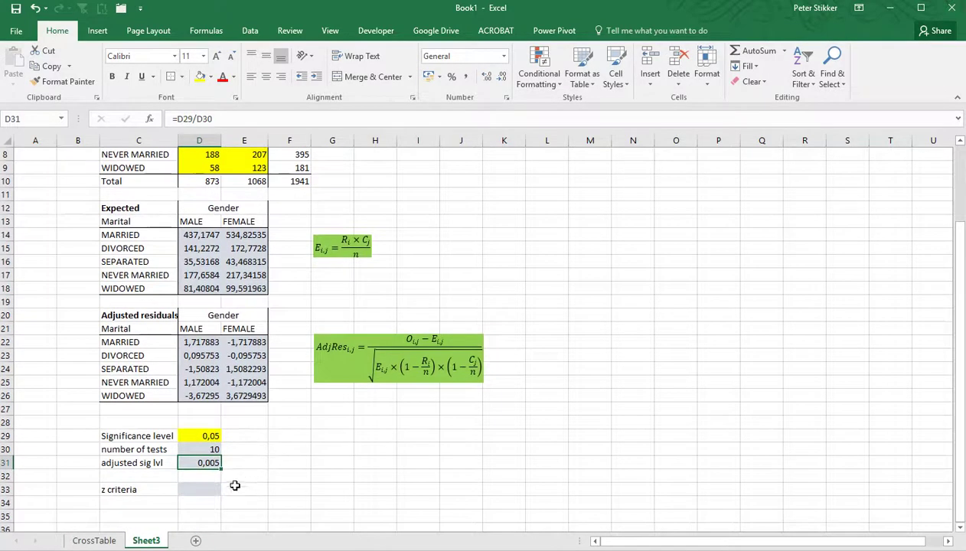
click(205, 487)
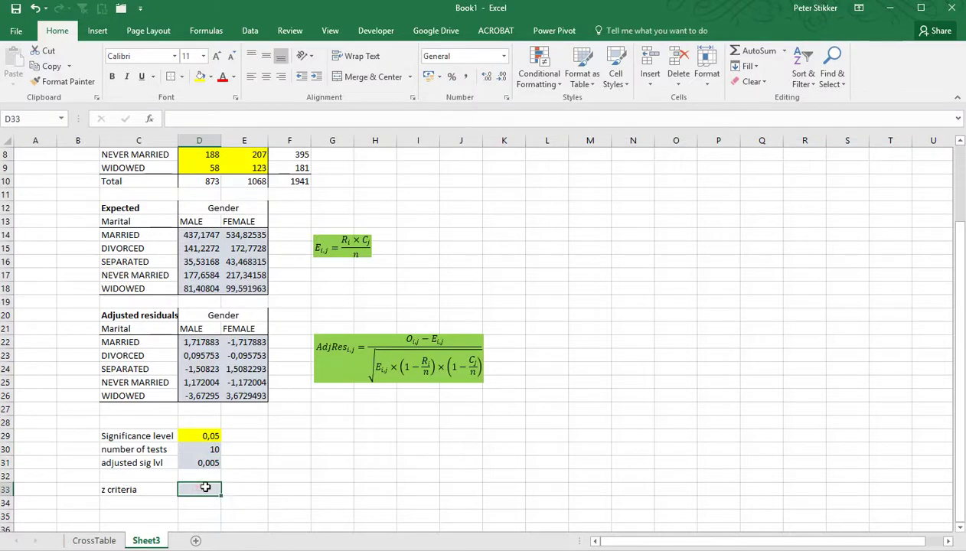
text(=)
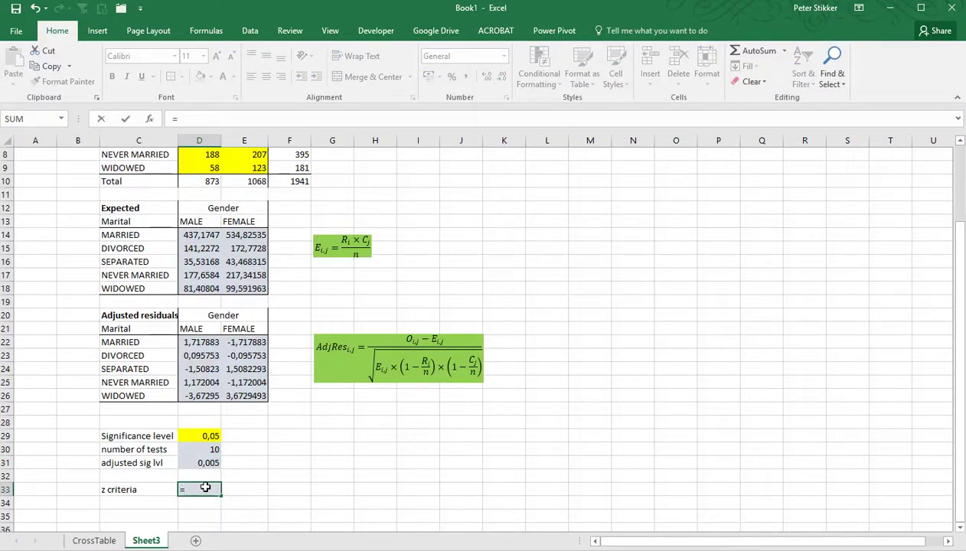
text(norm)
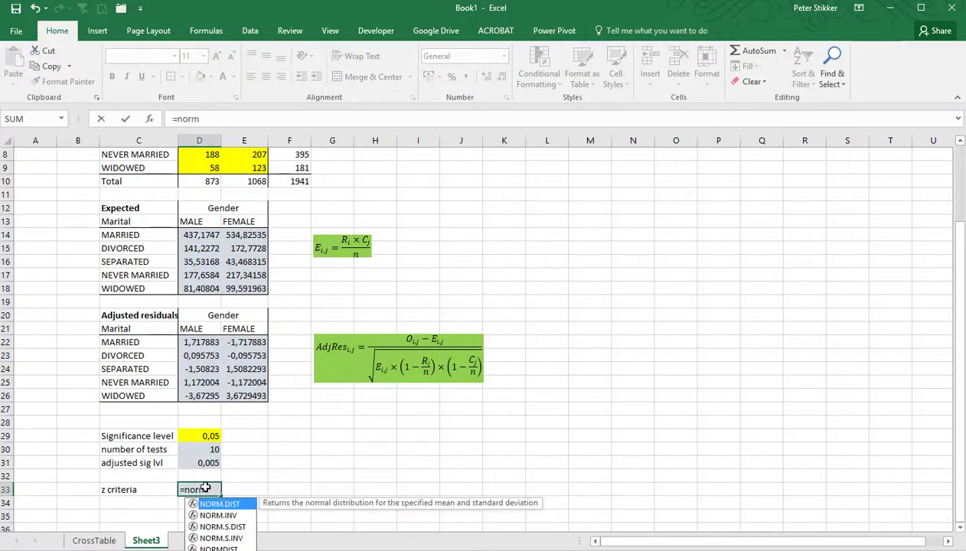
text(sinv()
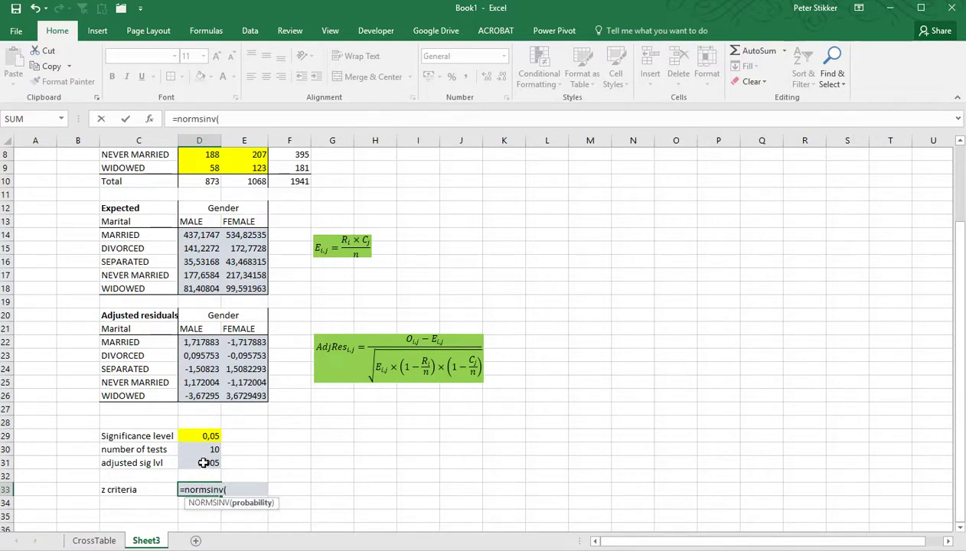
click(201, 463)
text(/2)
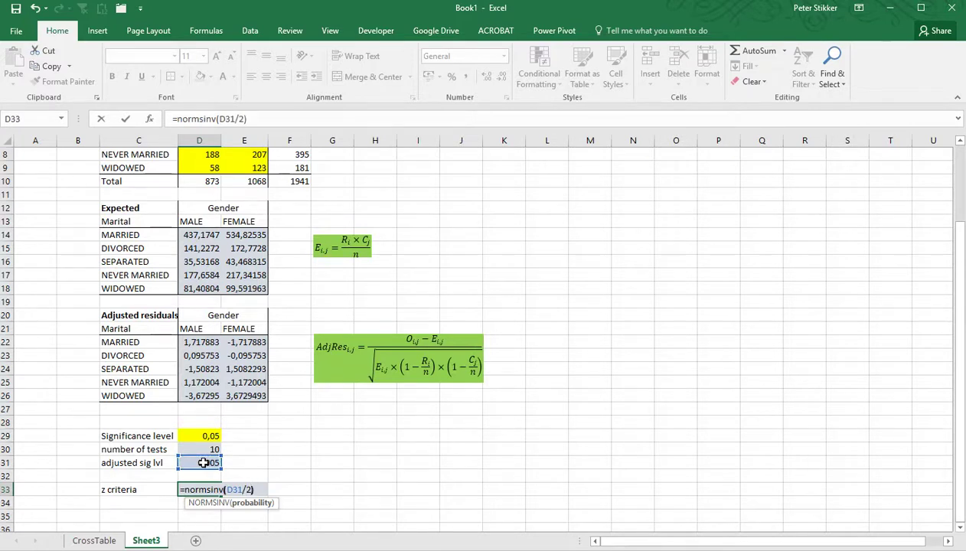
key(Return)
key(Up)
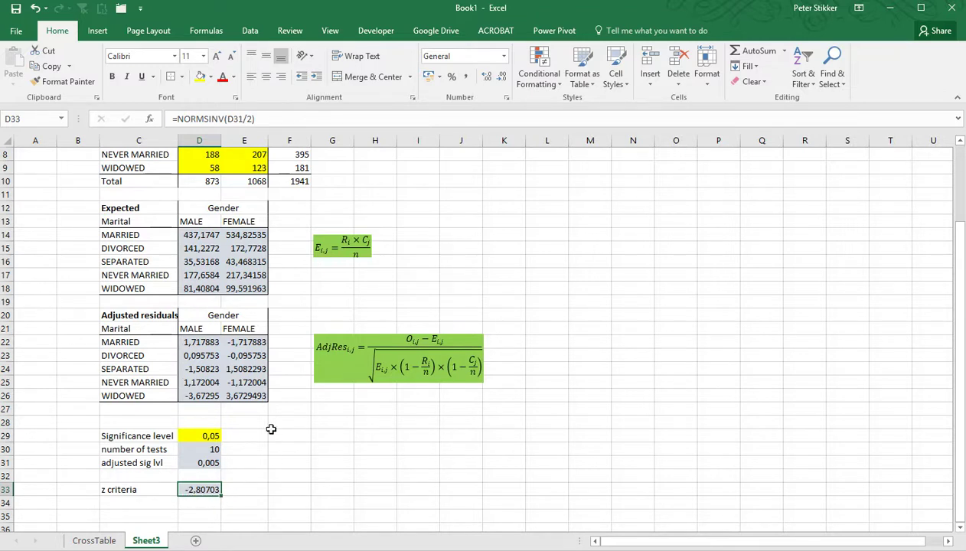
Step: Highlight residuals in D22:E26 greater than =-$D$33 with green fill and dark green text
drag(195, 345, 240, 396)
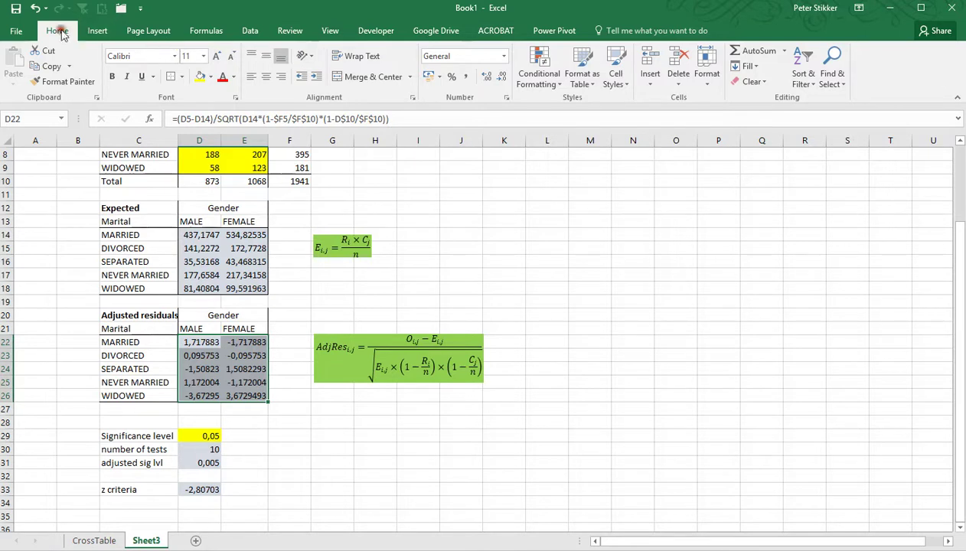
click(541, 80)
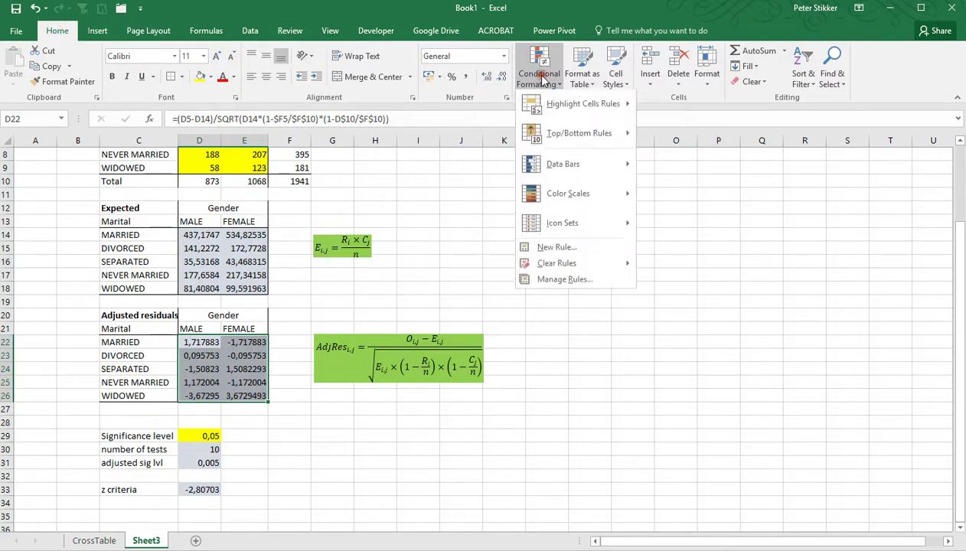
mouse_move(557, 107)
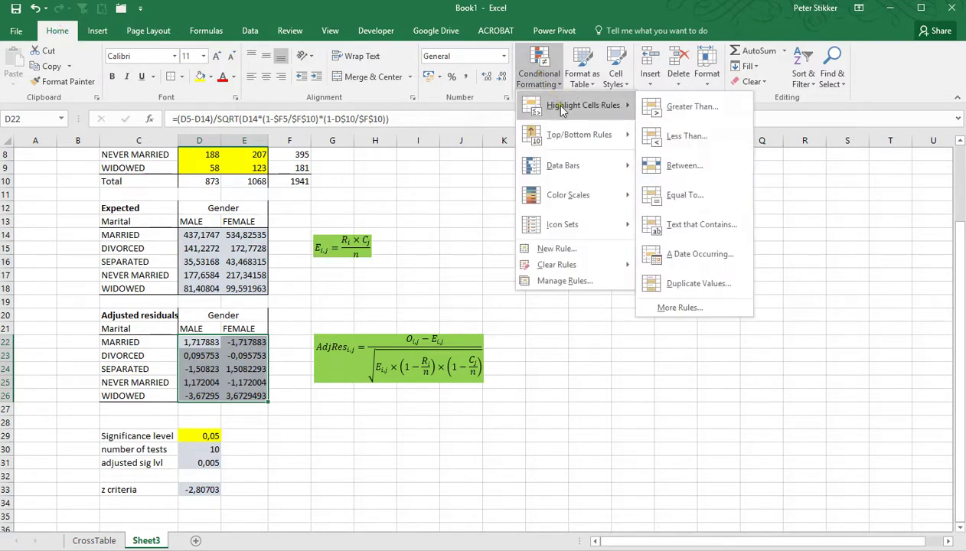
click(689, 108)
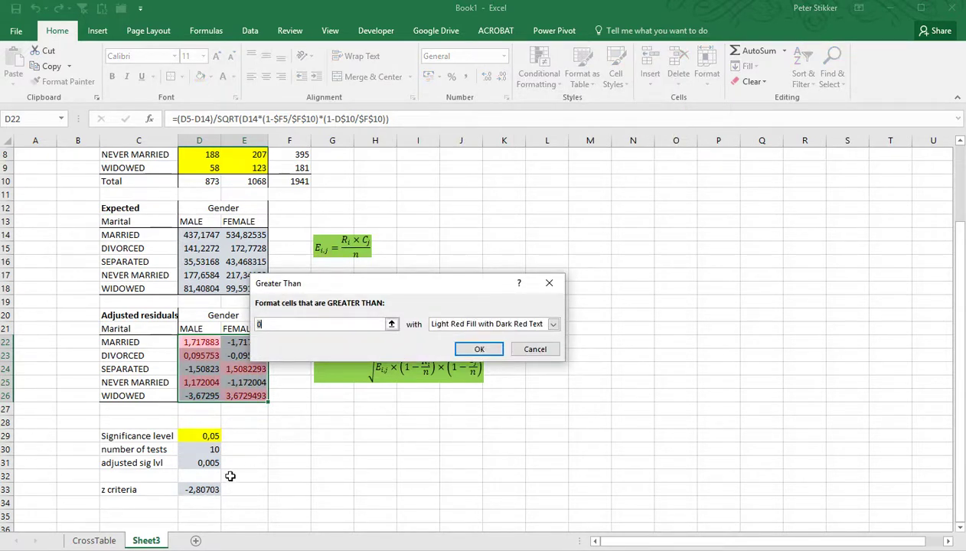
click(199, 489)
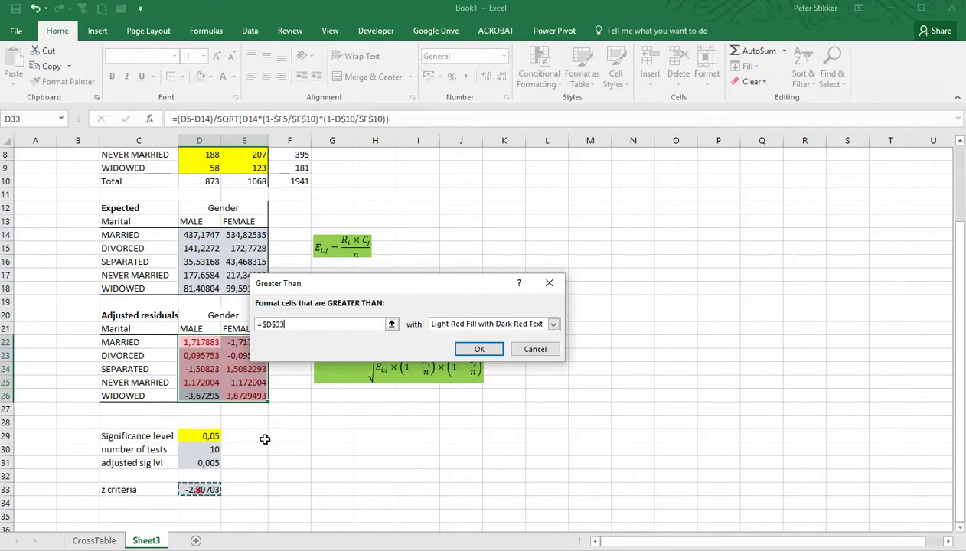
click(261, 324)
text(-)
click(433, 322)
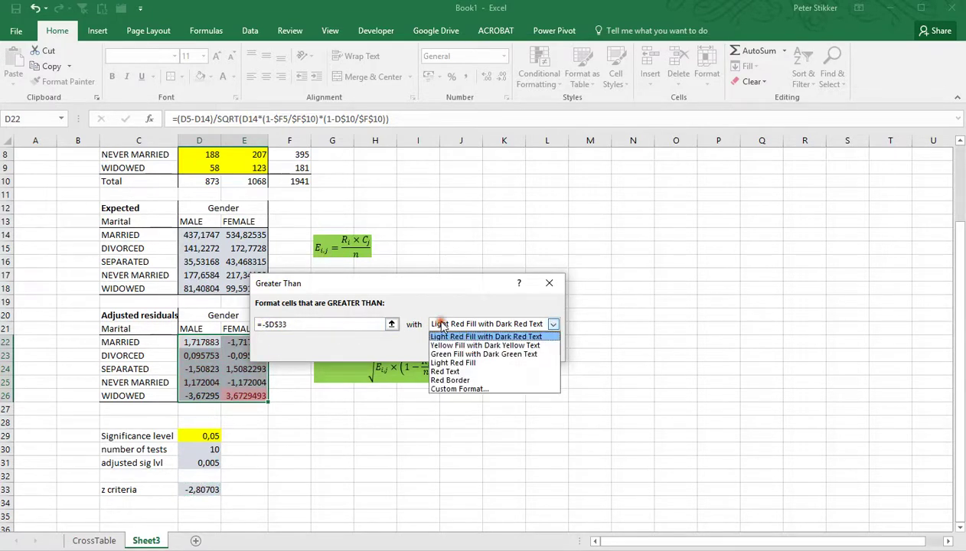
click(458, 353)
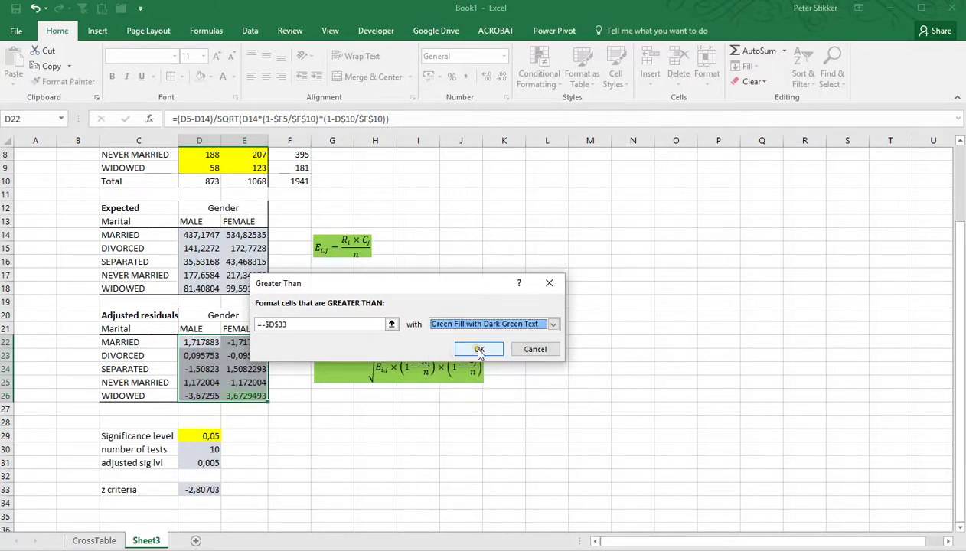
click(479, 350)
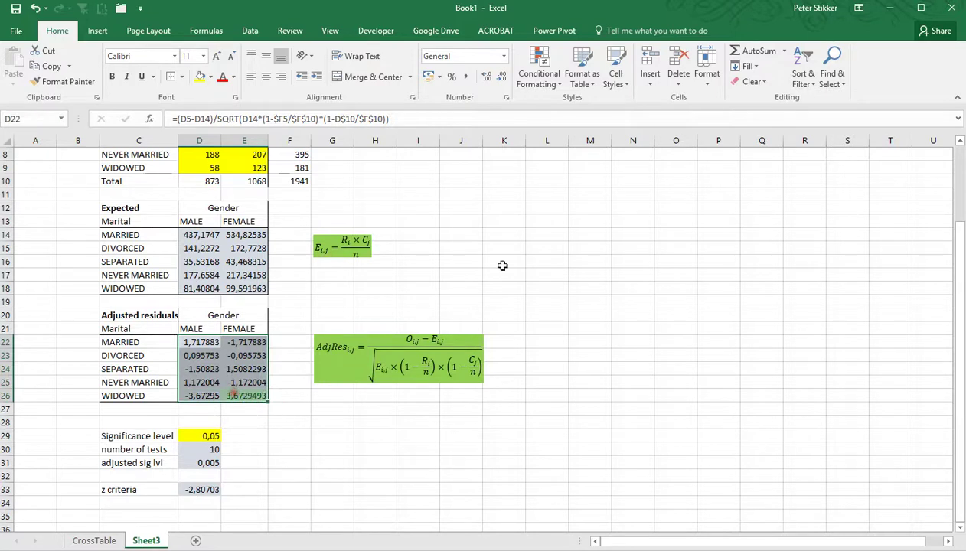
Step: Highlight residuals less than =$D$33 with light red fill
click(548, 80)
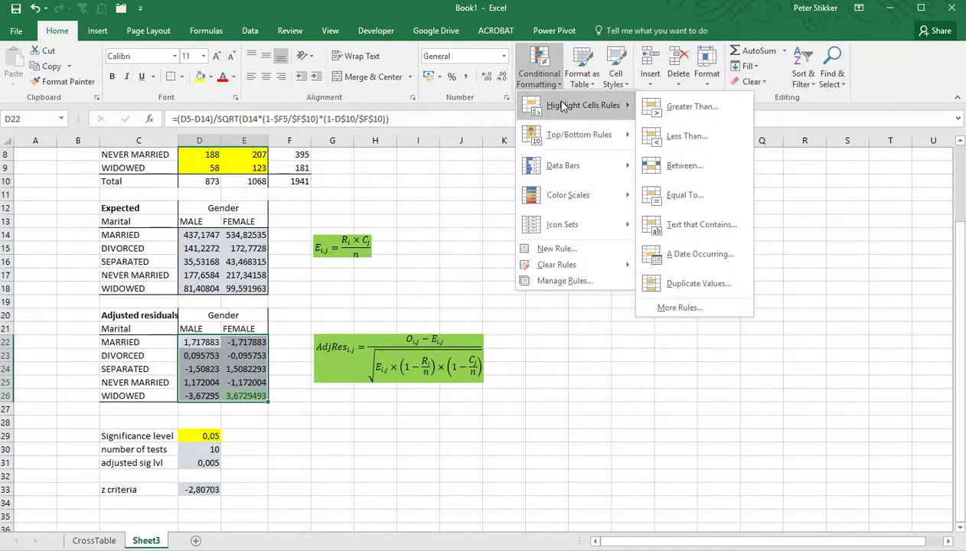
click(679, 136)
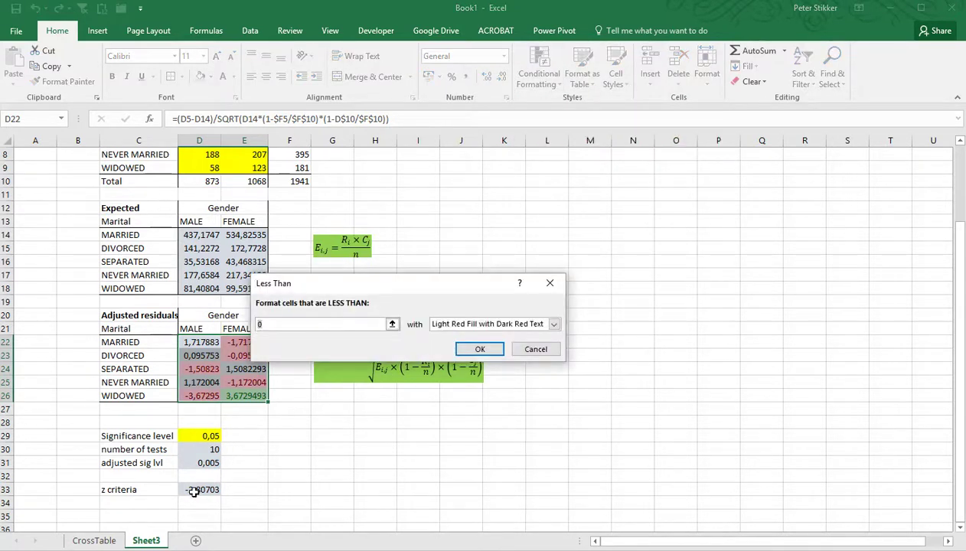
click(200, 492)
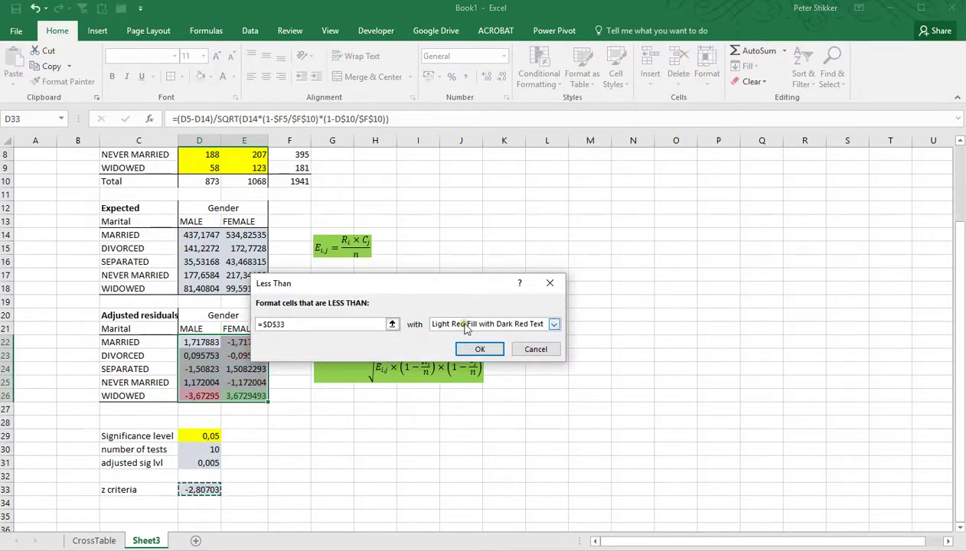
click(475, 350)
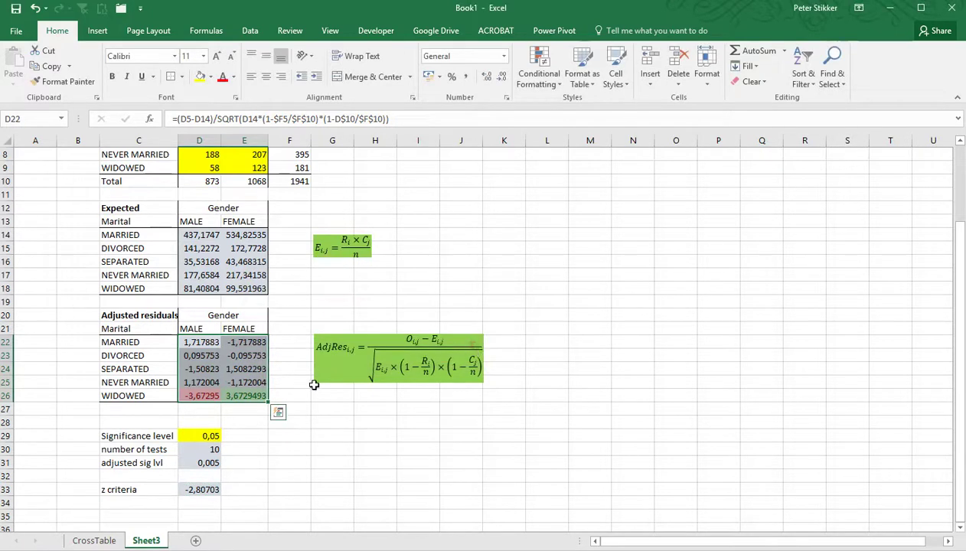
click(236, 421)
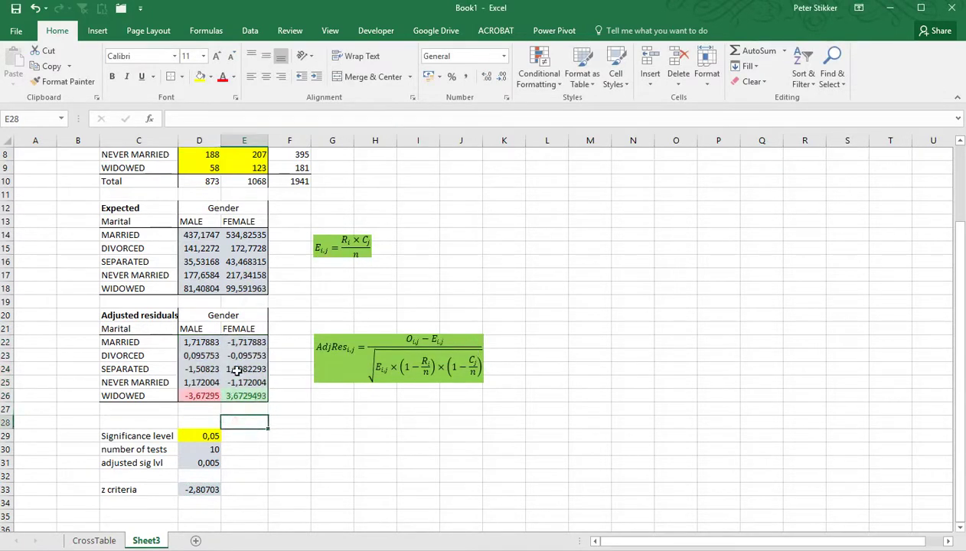
click(199, 396)
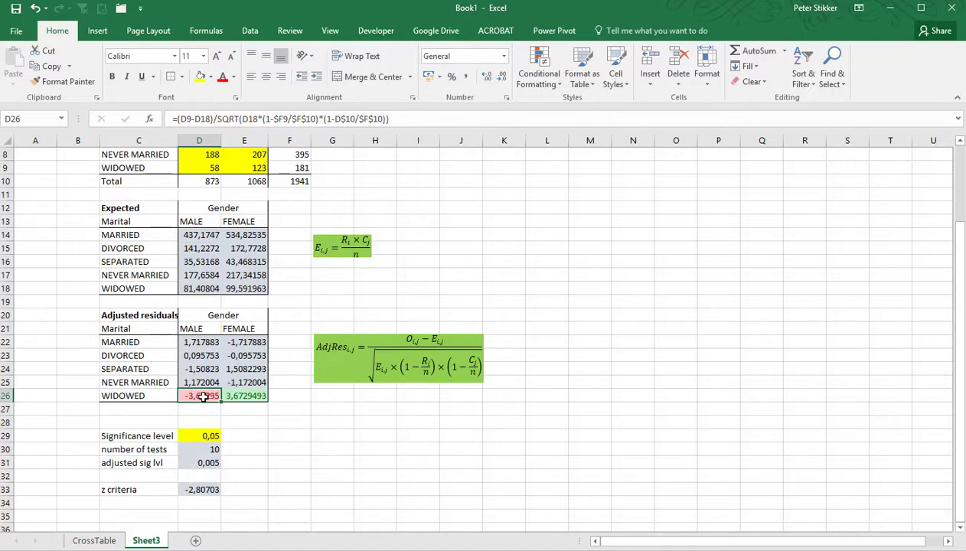
click(244, 396)
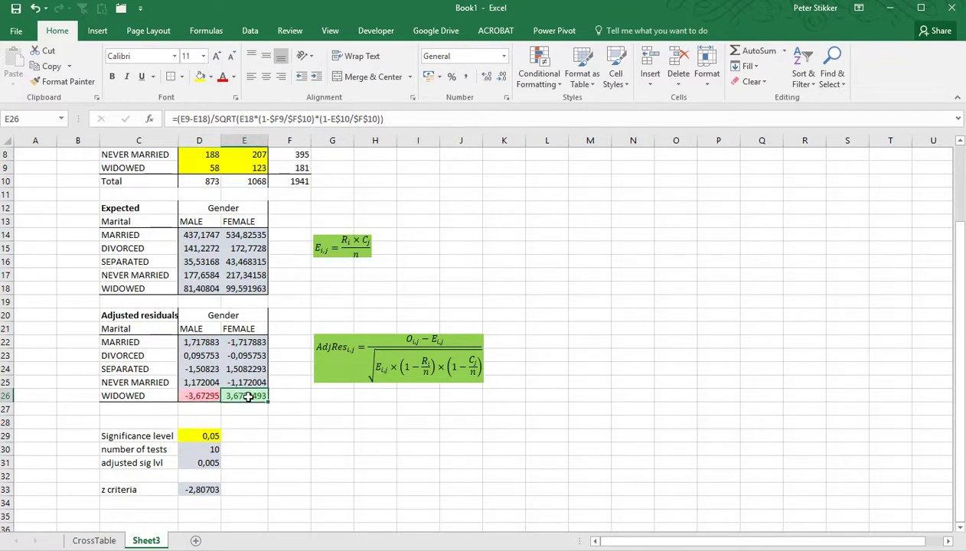
click(196, 394)
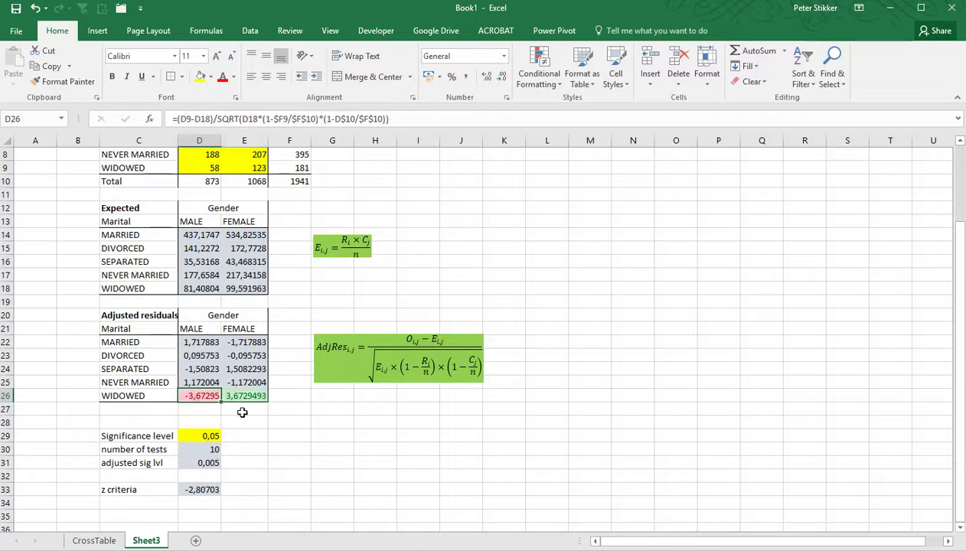